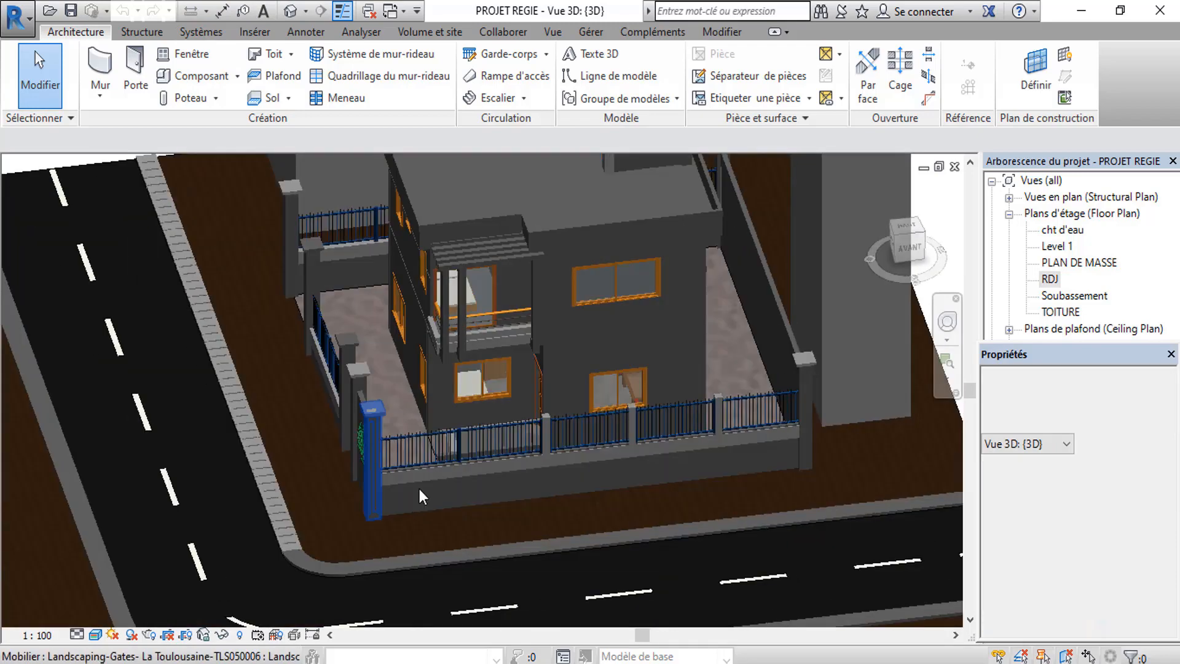
# - Examine the veranda railing behind the front boundary fence, then its position relative to the fence and house
pyautogui.scroll(5, 500, 440)
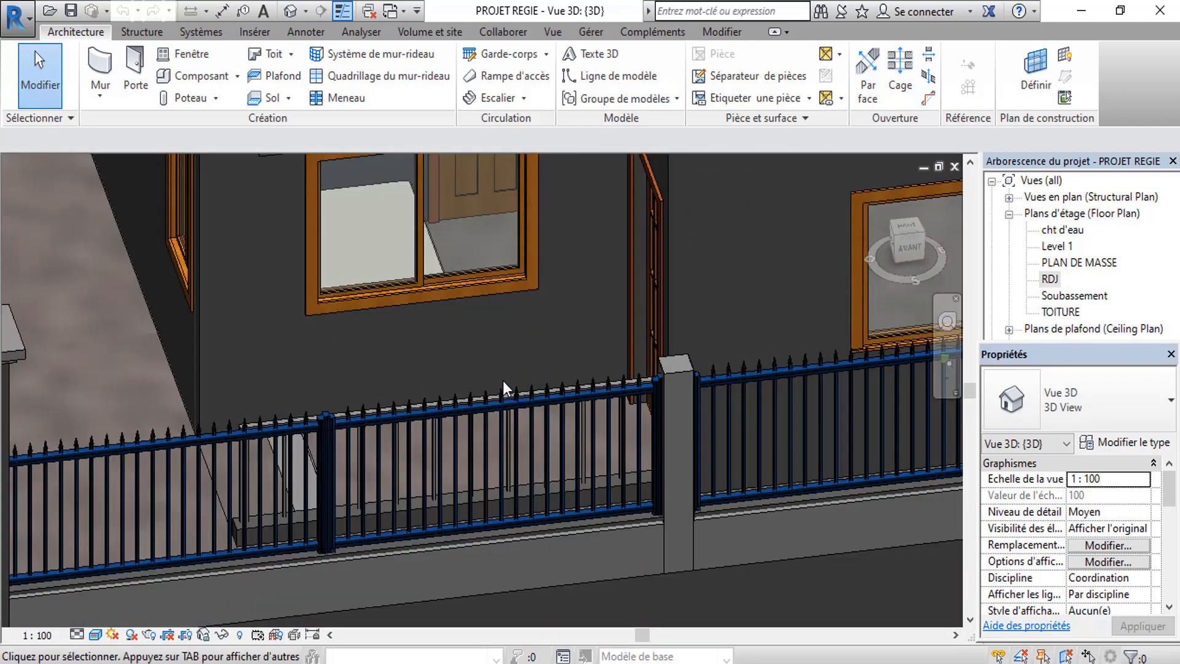
pyautogui.keyDown('shift'); pyautogui.moveTo(502, 381); pyautogui.dragTo(512, 495, button='middle'); pyautogui.keyUp('shift')
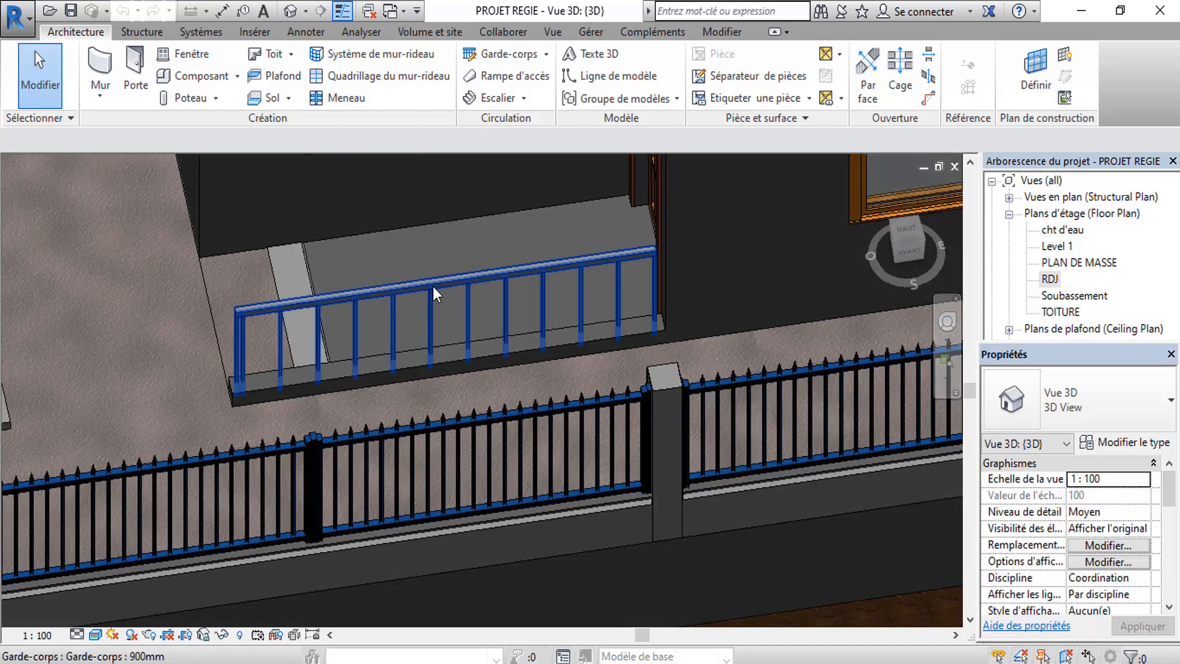
pyautogui.click(432, 285)
pyautogui.scroll(-3, 336, 314)
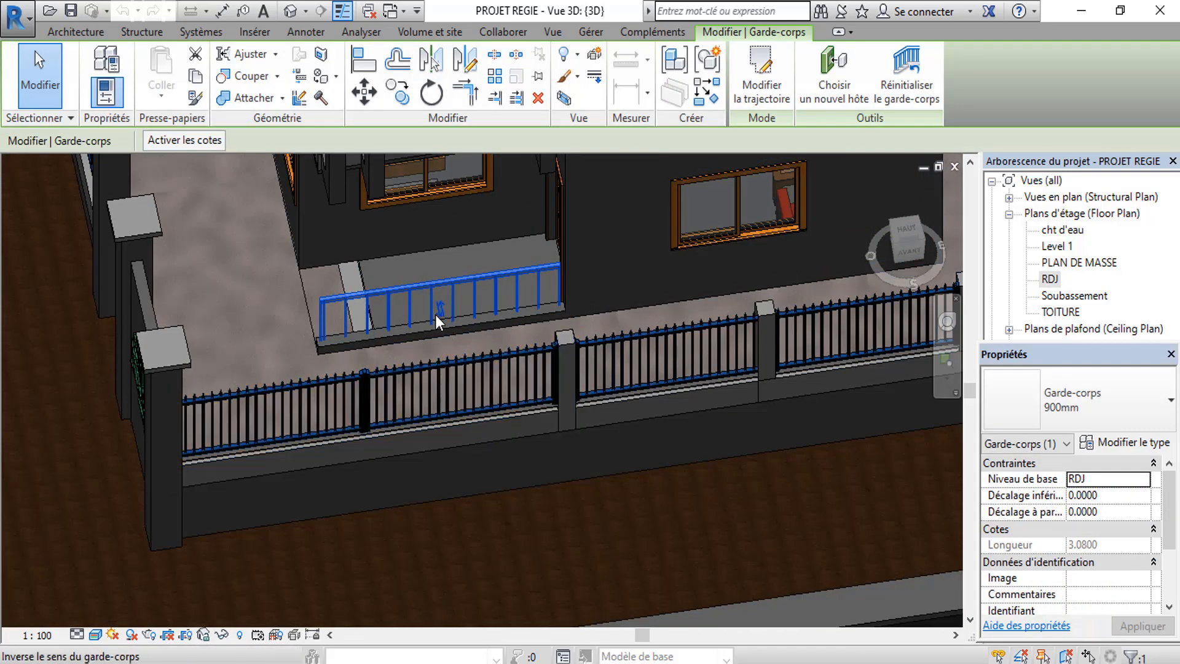
pyautogui.scroll(-1, 432, 319)
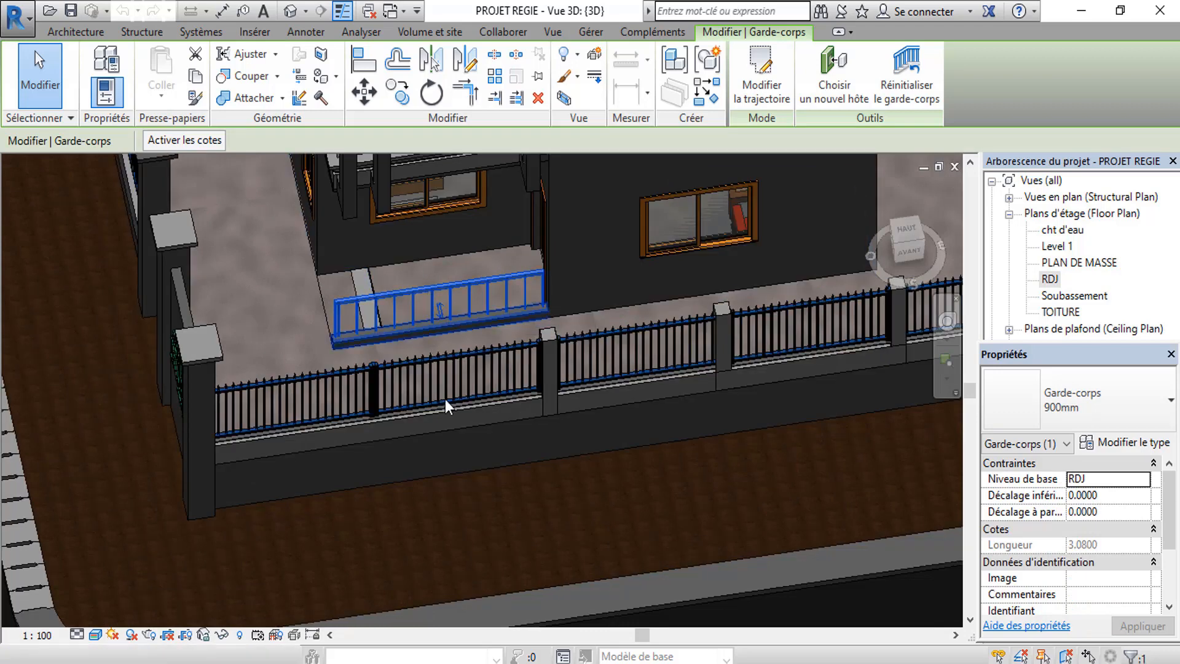
pyautogui.click(467, 503)
pyautogui.scroll(-1, 437, 456)
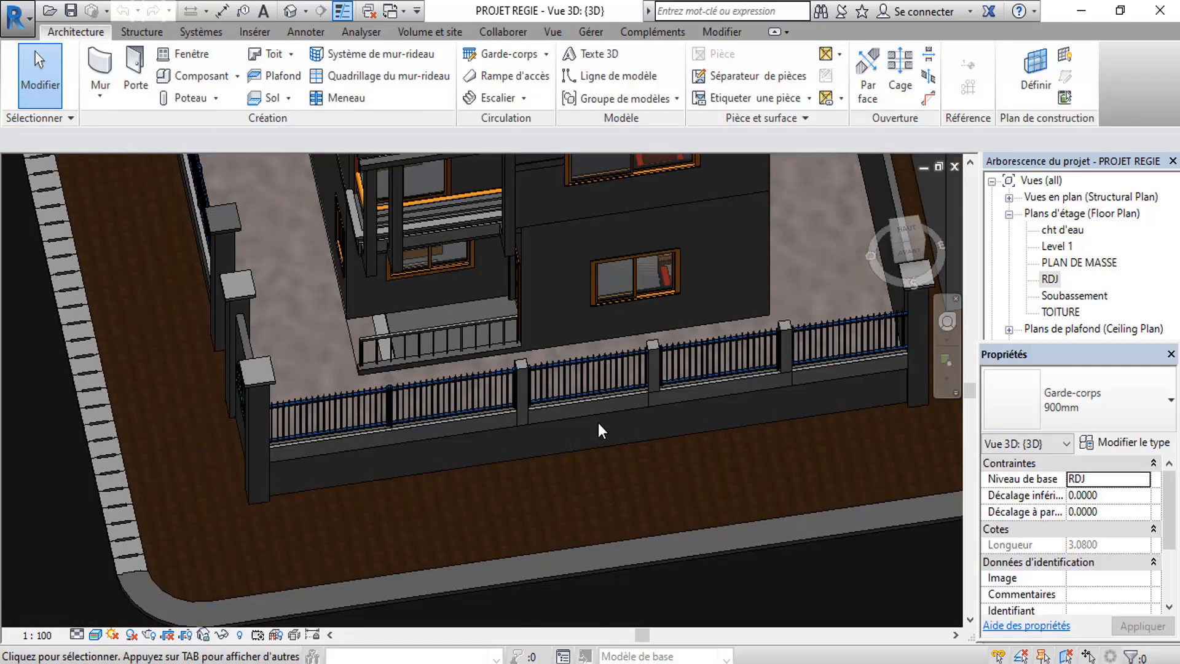
# - Hide the front boundary wall and the two fence elements on it in the 3D view, by element
pyautogui.click(500, 430)
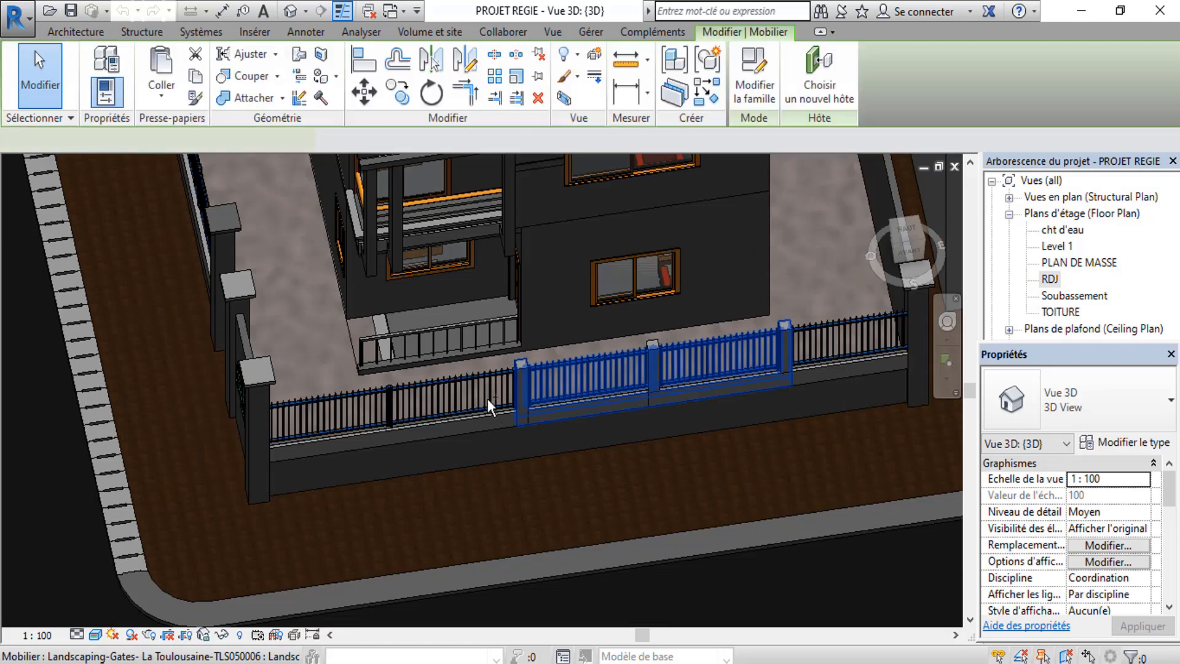
pyautogui.keyDown('ctrl'); pyautogui.click(308, 473); pyautogui.keyUp('ctrl')
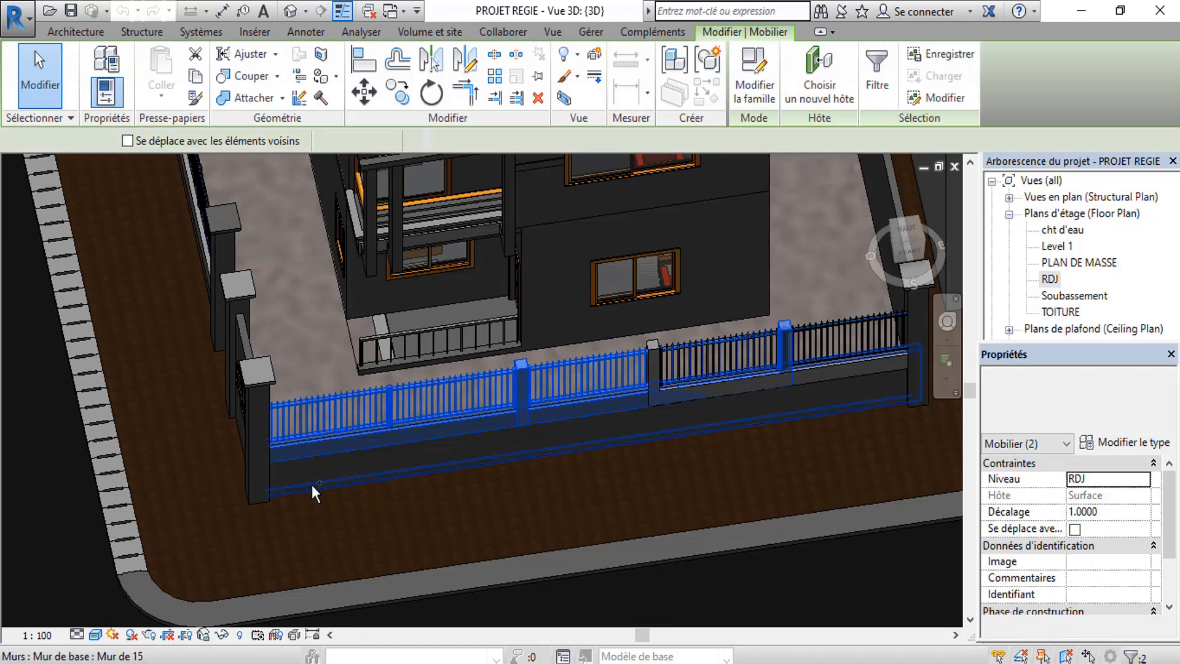
pyautogui.keyDown('ctrl'); pyautogui.click(311, 484); pyautogui.keyUp('ctrl')
pyautogui.rightClick(312, 475)
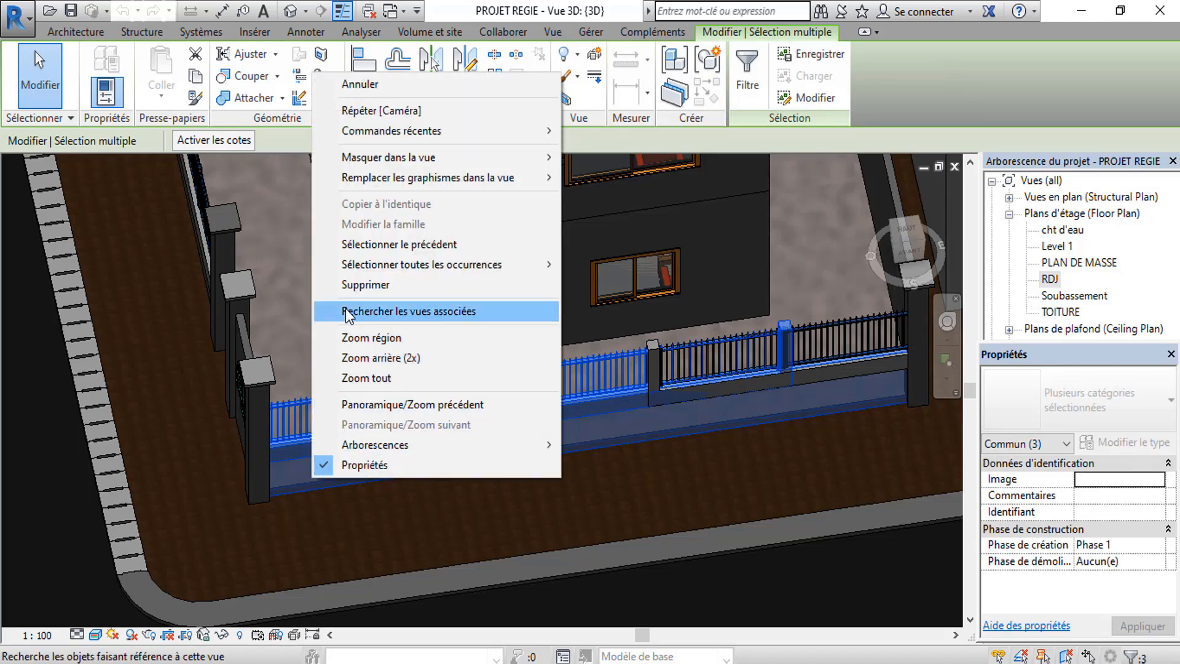
pyautogui.moveTo(387, 156)
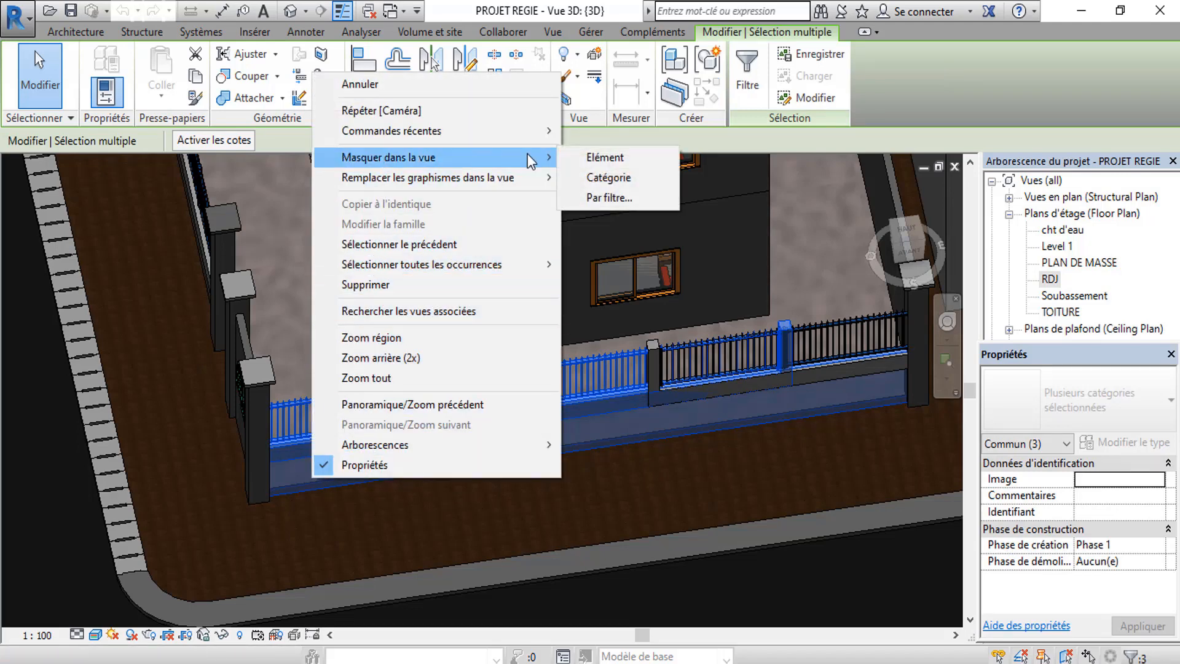
pyautogui.click(574, 153)
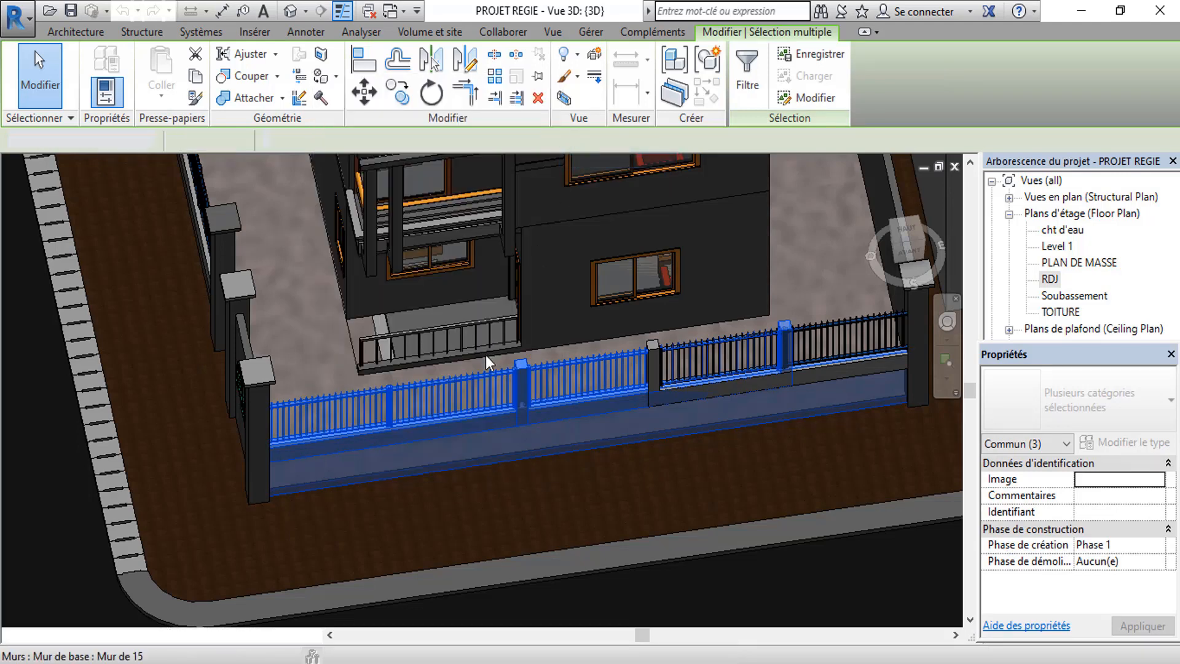
# - Delete the 900mm railing along the front of the veranda
pyautogui.keyDown('shift'); pyautogui.moveTo(517, 466); pyautogui.dragTo(491, 283, button='middle'); pyautogui.keyUp('shift')
pyautogui.scroll(-1, 466, 390)
pyautogui.scroll(4, 390, 433)
pyautogui.scroll(2, 404, 392)
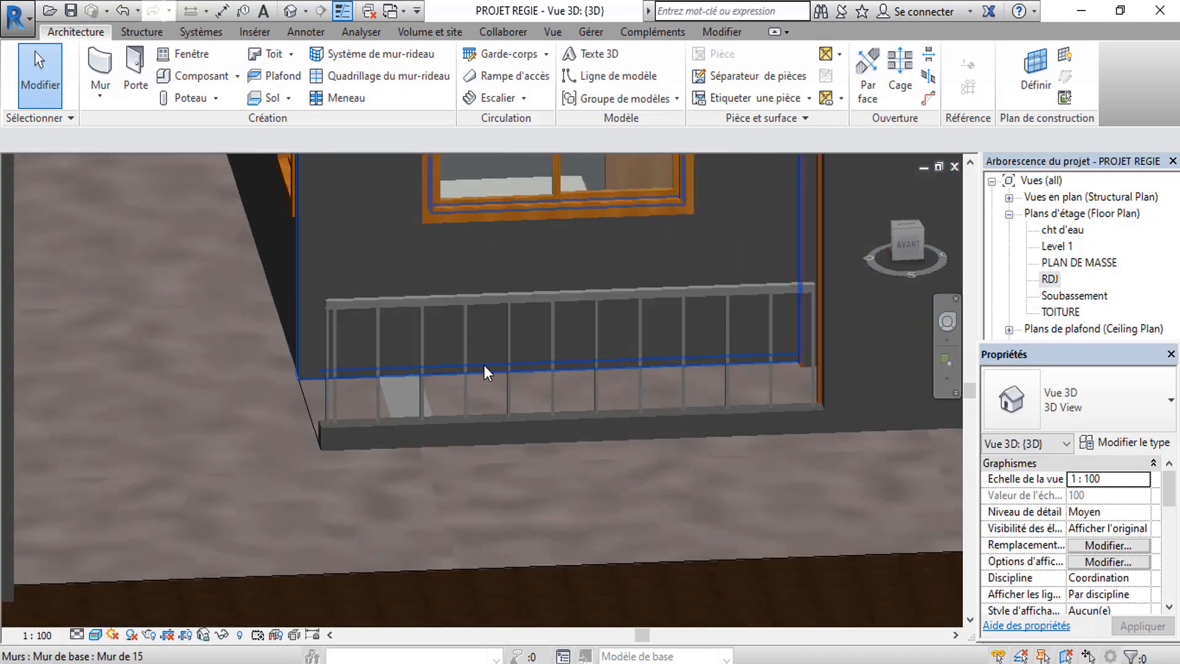
pyautogui.click(495, 304)
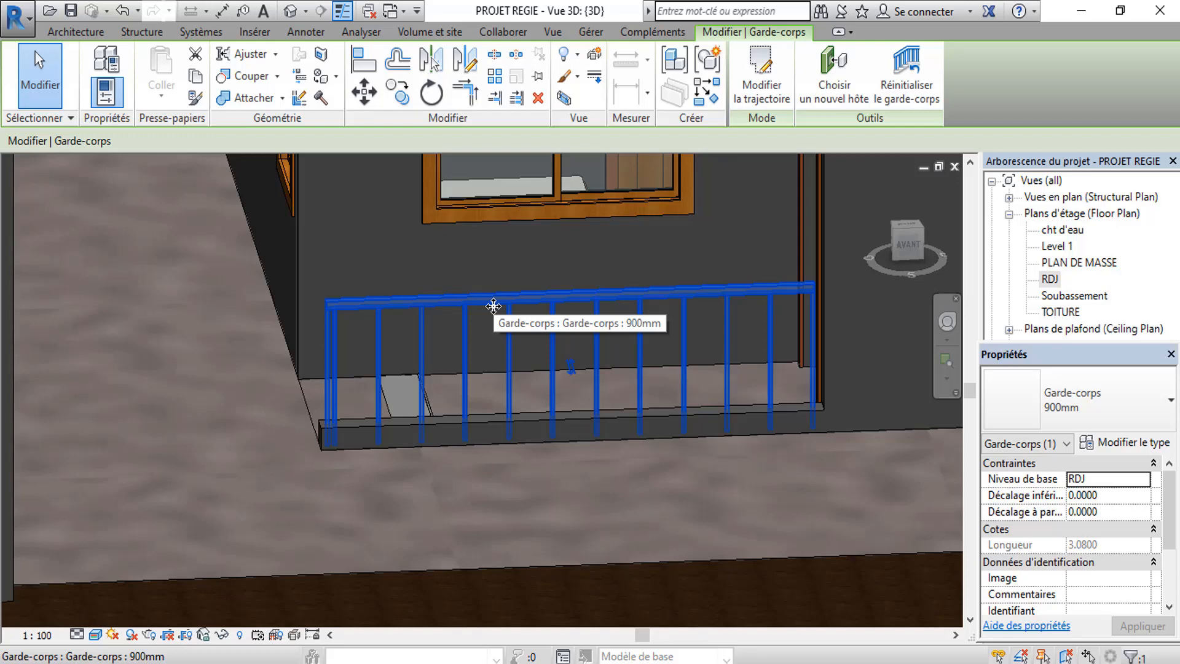
pyautogui.press('Delete')
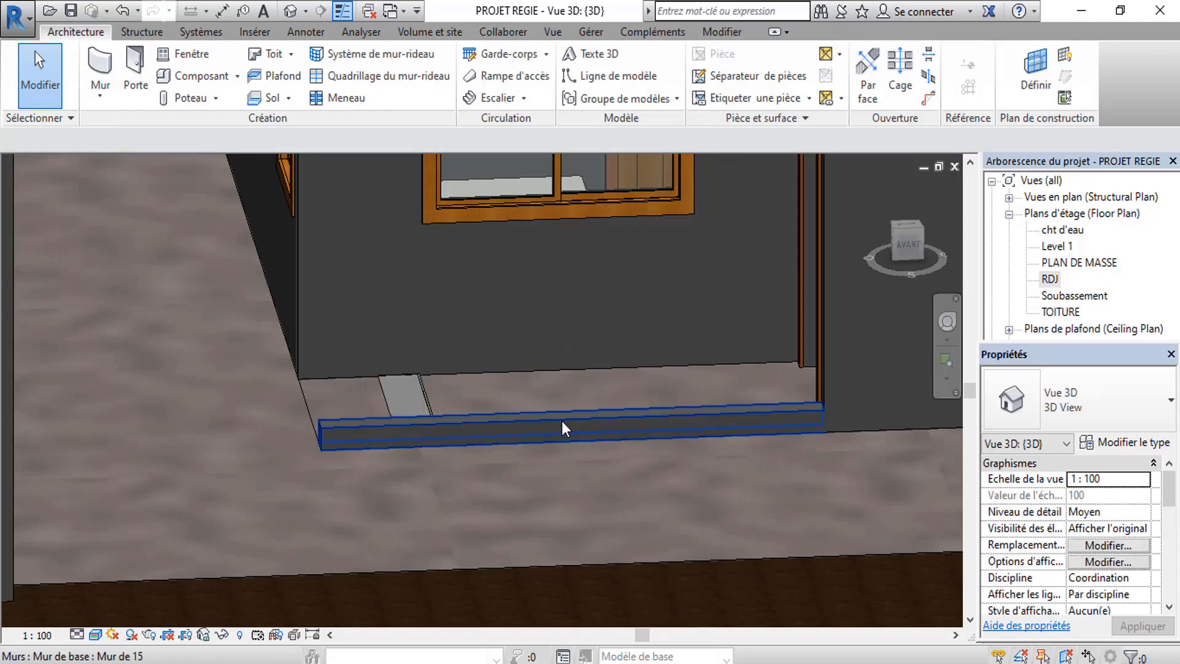
# - Stretch the low front wall of the veranda upward to a height of about 0.77 m
pyautogui.click(562, 422)
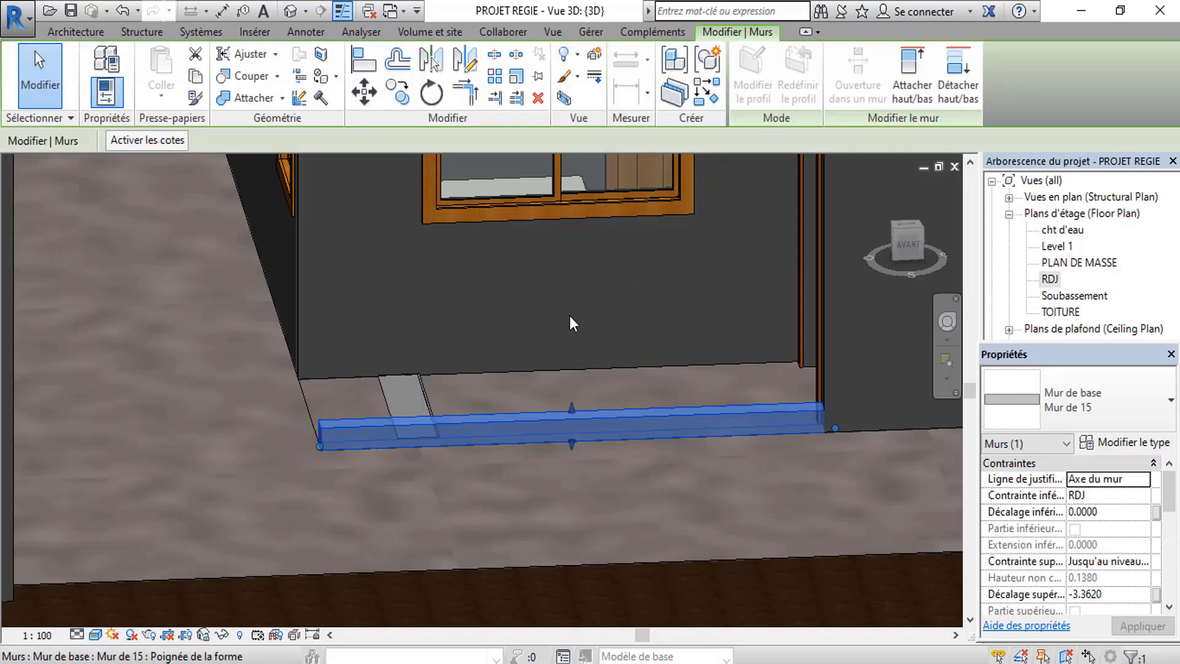
pyautogui.moveTo(570, 317); pyautogui.dragTo(515, 488)
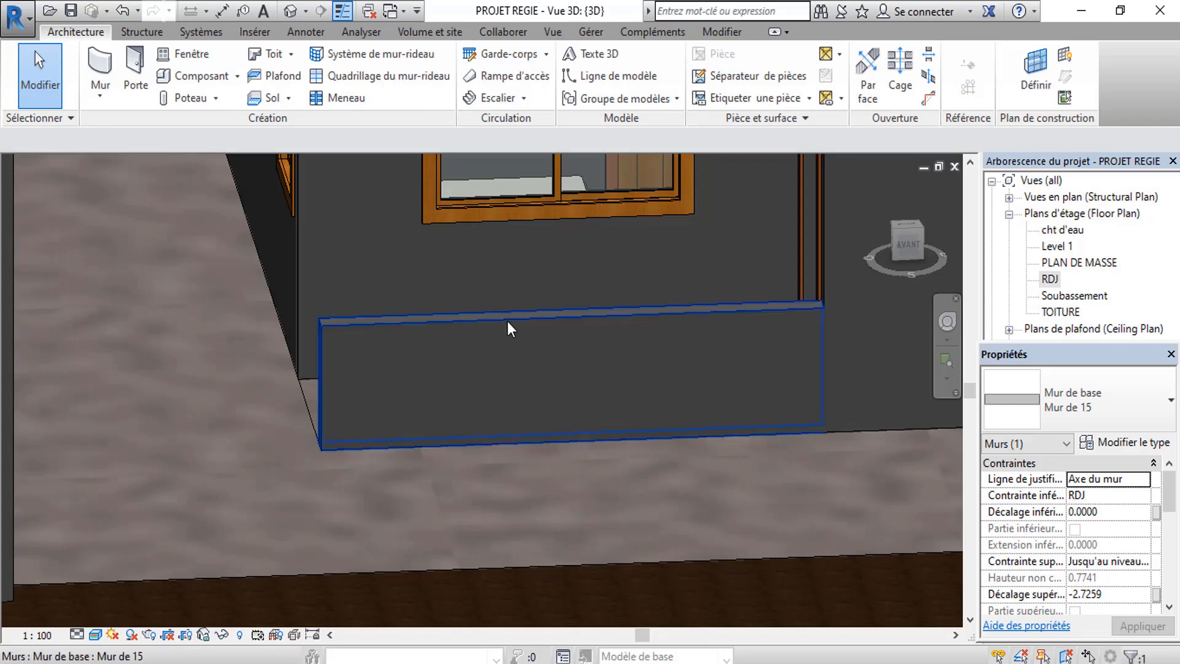
# - In the veranda wall's profile, sketch a sloping line from the top right corner to the left edge and a flatter line from the right edge meeting it
pyautogui.click(507, 321)
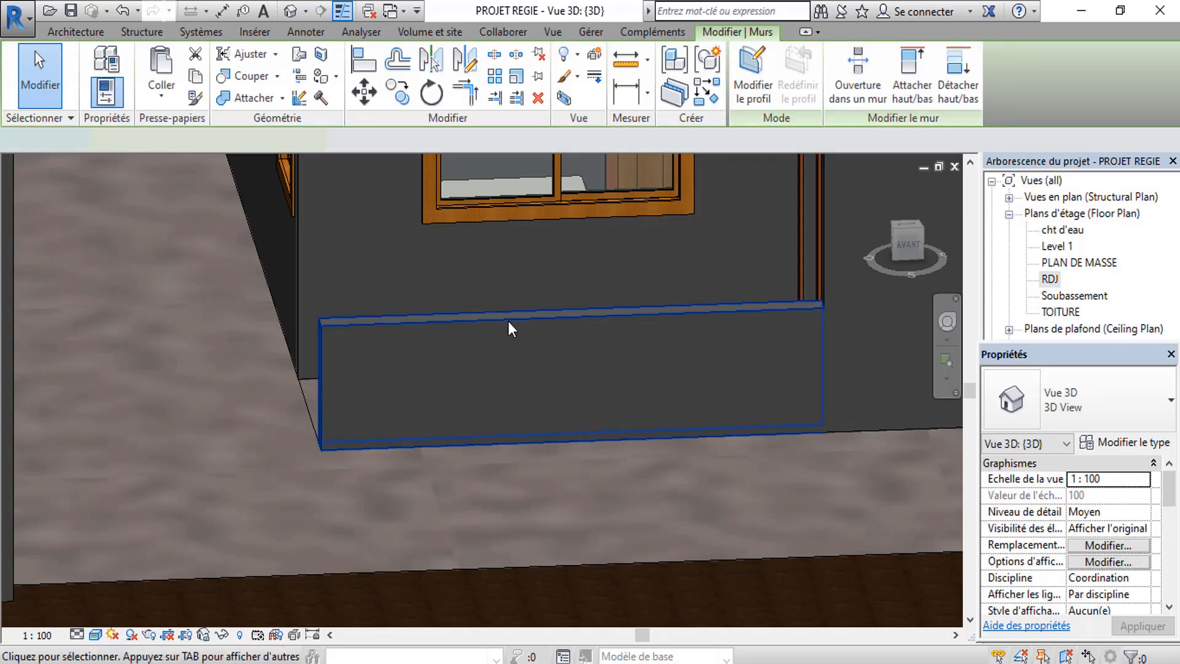
pyautogui.doubleClick(507, 321)
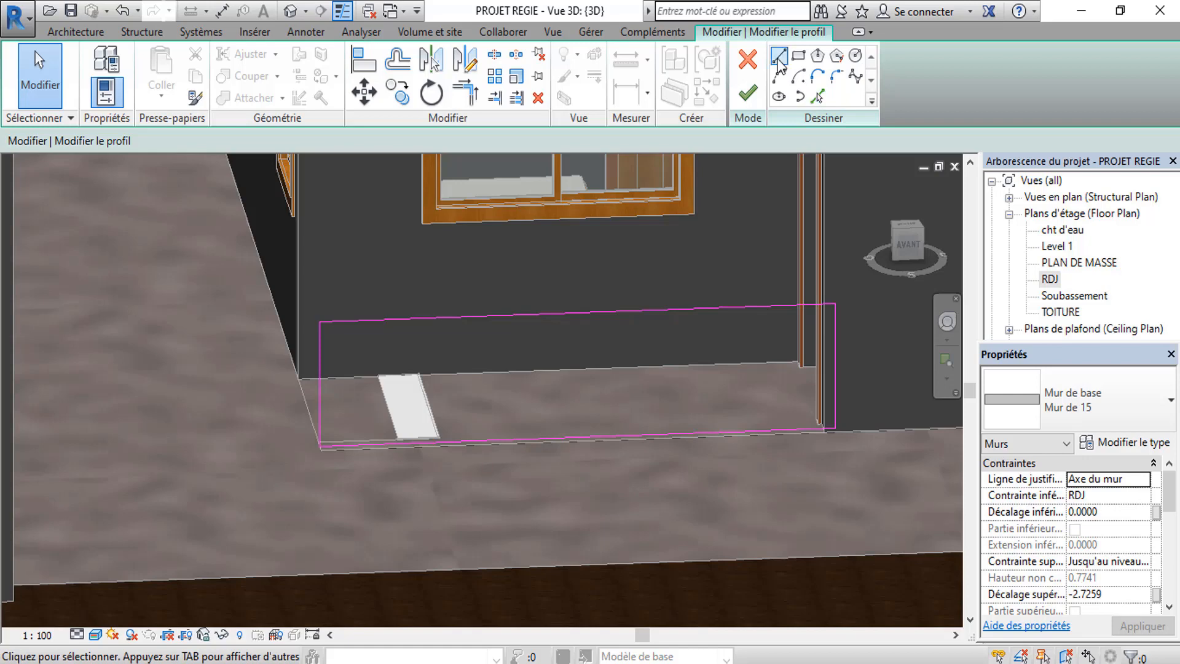
pyautogui.click(833, 303)
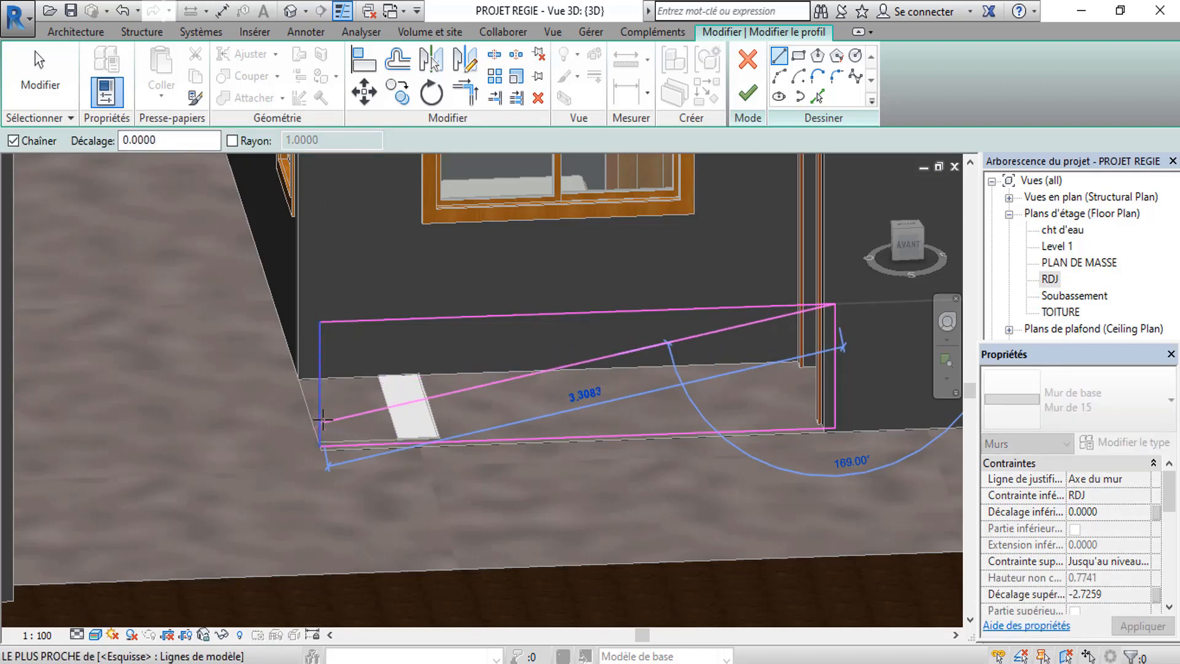
pyautogui.click(321, 421)
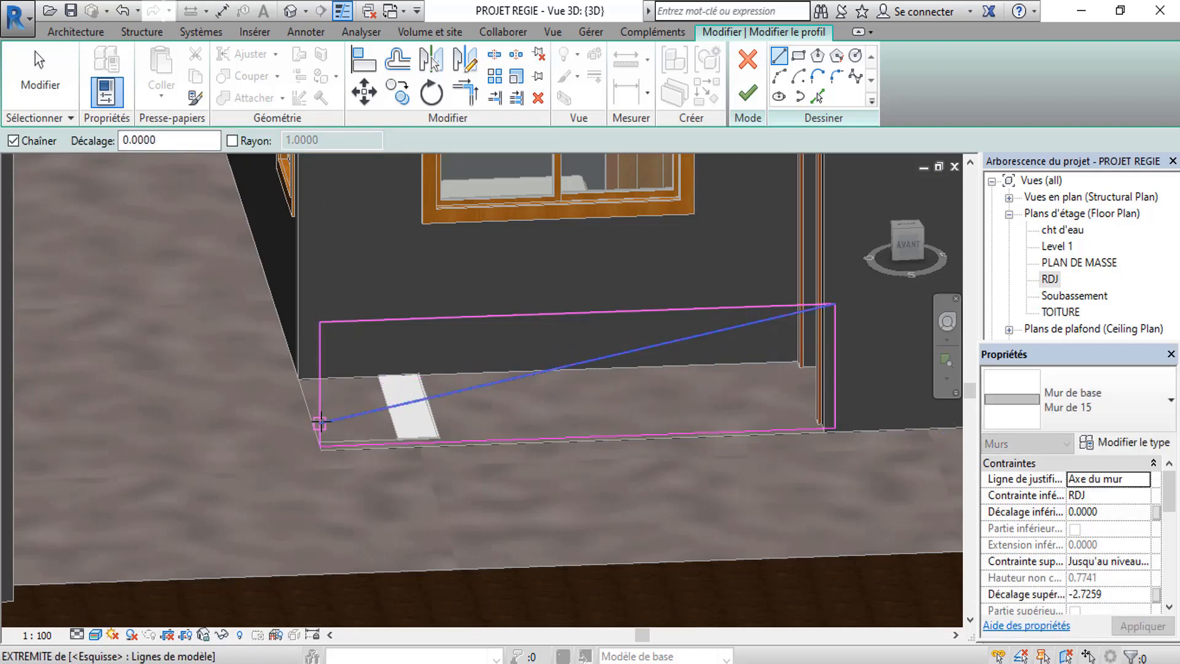
pyautogui.press('Escape')
pyautogui.click(836, 344)
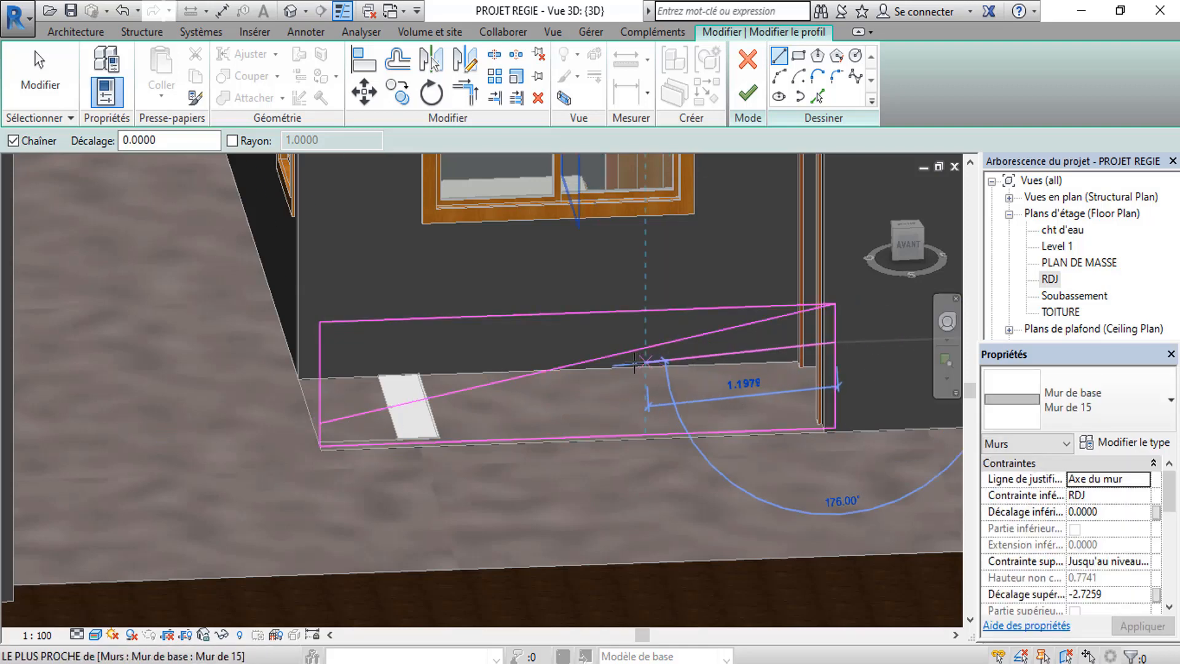
pyautogui.press('Escape')
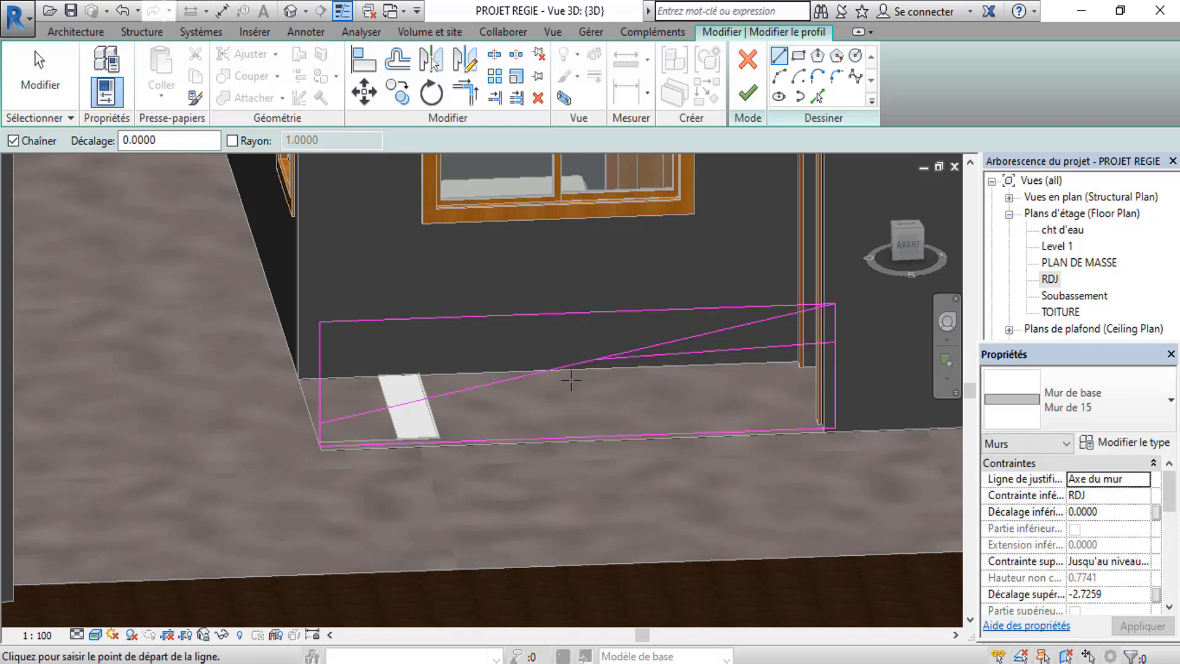
# - Trim the two sketched lines into one bent slope and trim the profile's right edge to the flatter line
pyautogui.click(474, 101)
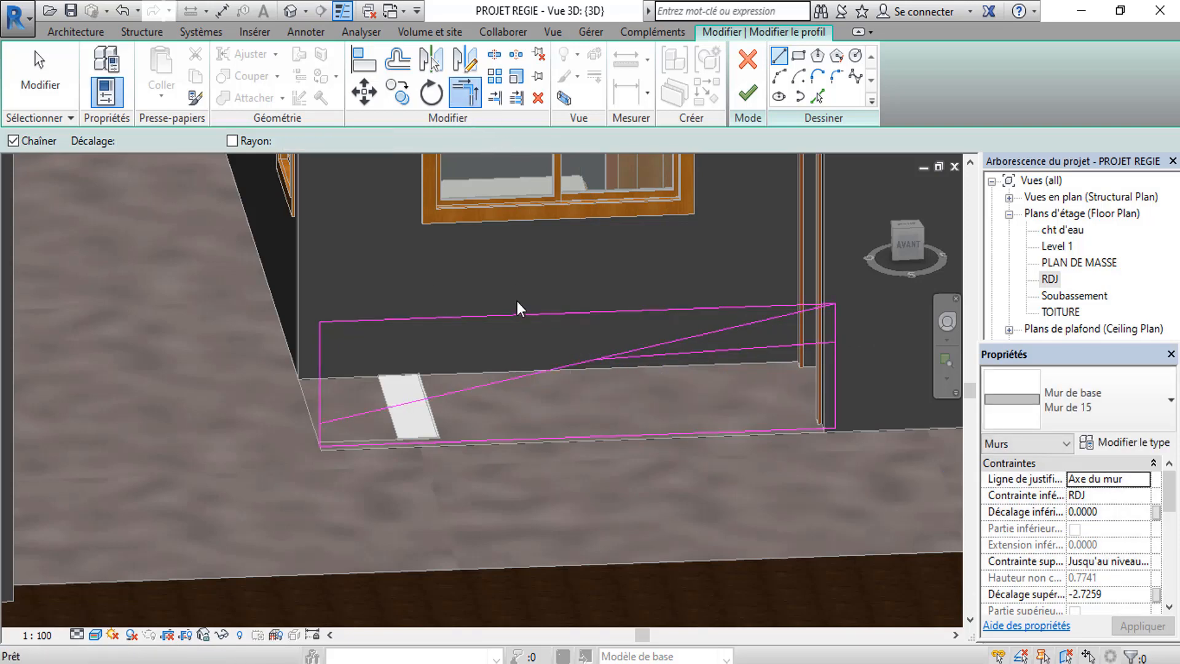
pyautogui.click(669, 356)
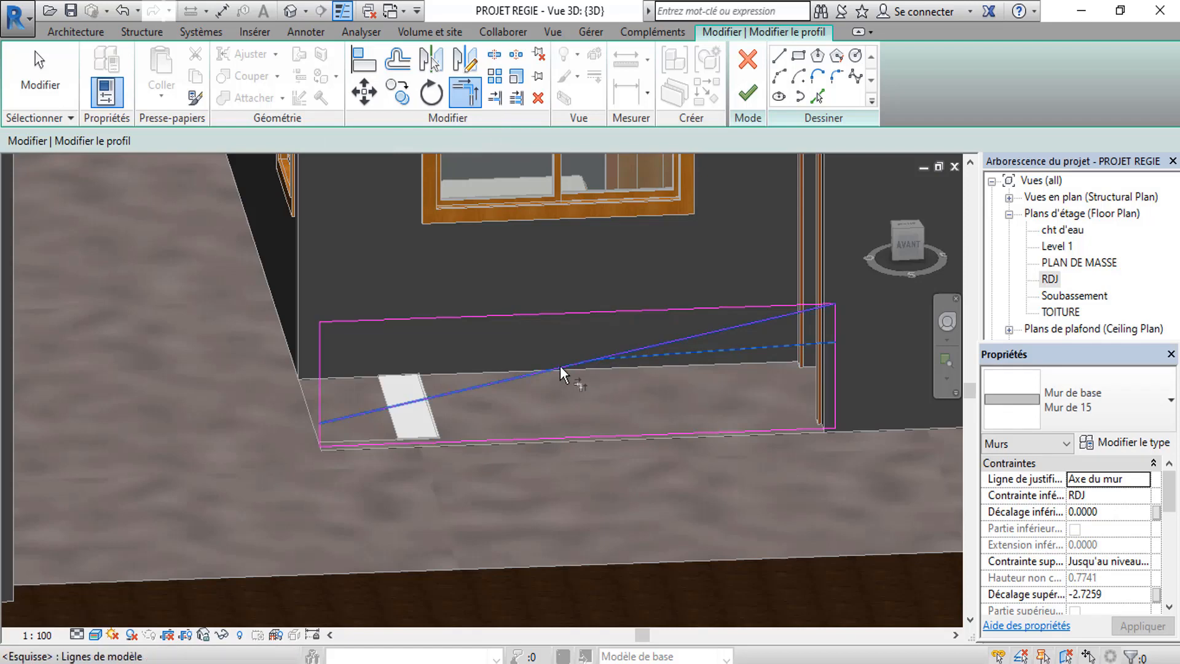
pyautogui.click(560, 365)
pyautogui.click(819, 341)
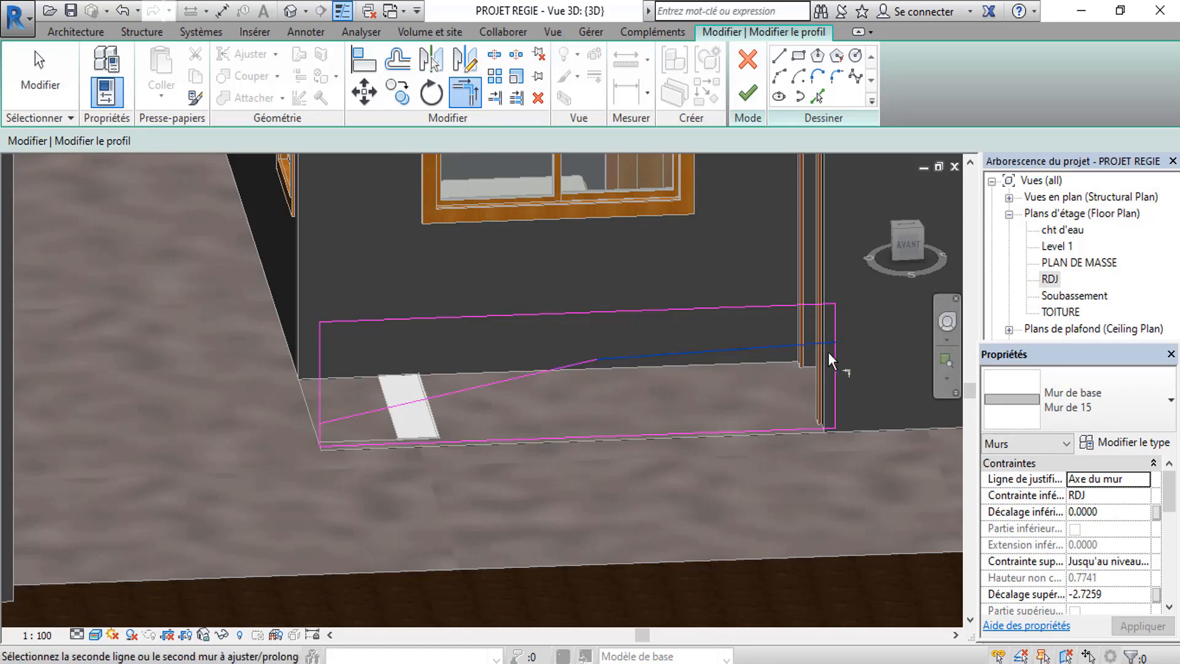
pyautogui.click(832, 353)
pyautogui.scroll(3, 448, 338)
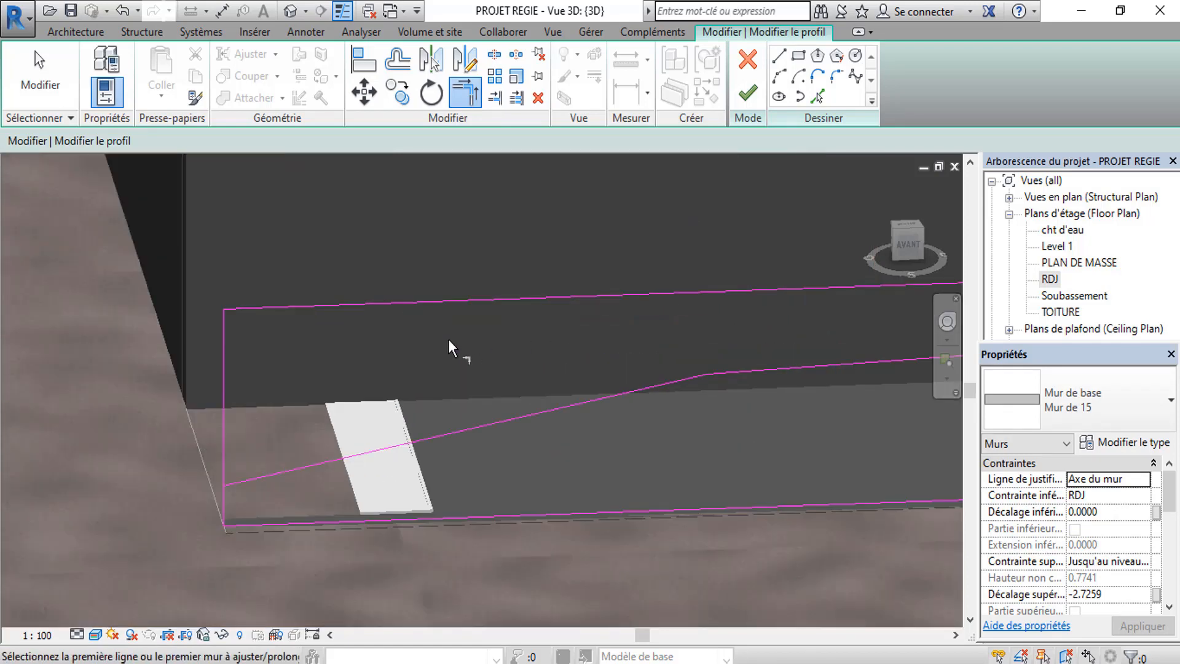
# - Delete the profile's original top edge, trim its left edge to the sloping line, and finish the profile edit
pyautogui.press('Escape')
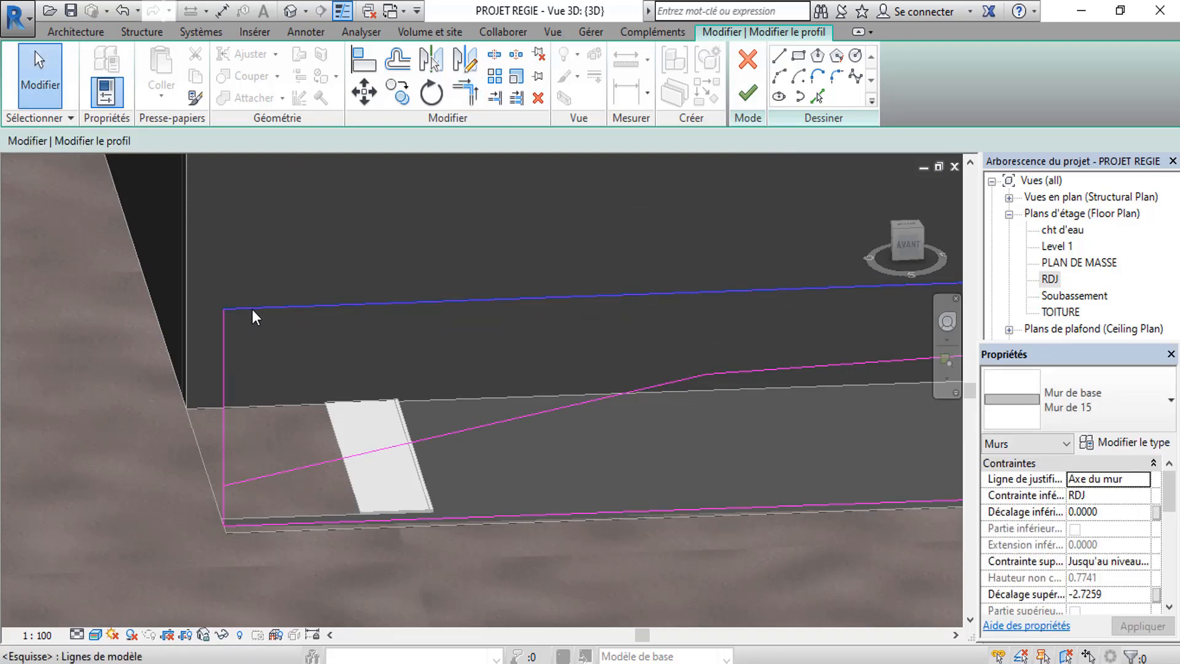
pyautogui.click(252, 309)
pyautogui.press('Delete')
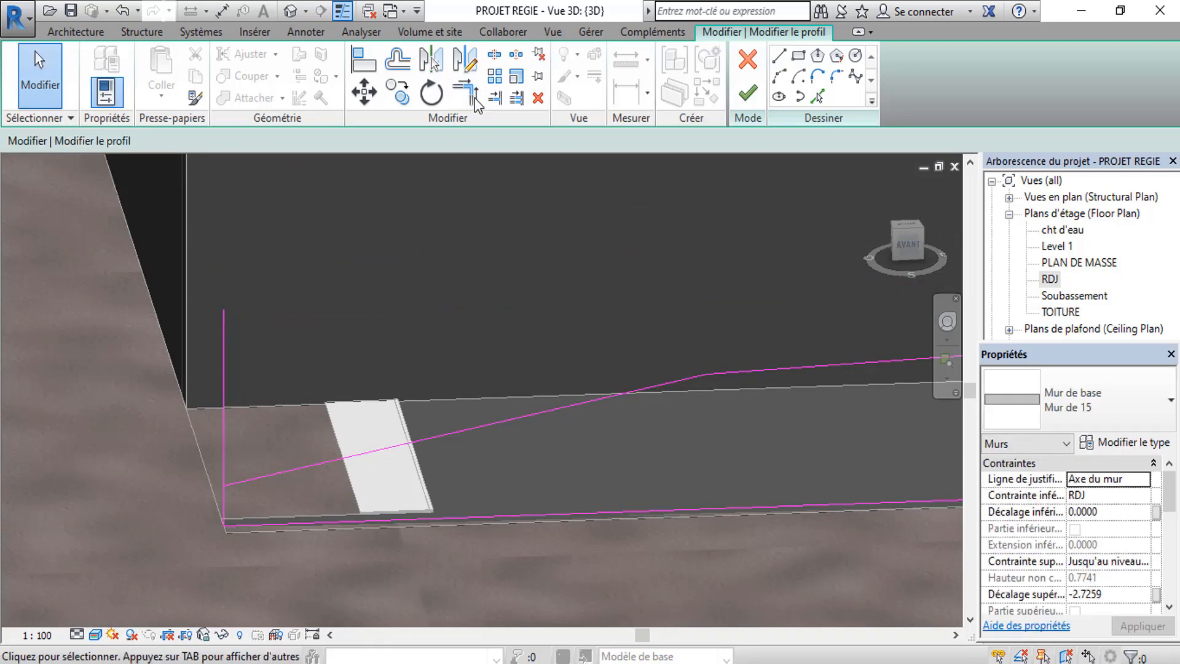
pyautogui.click(474, 101)
pyautogui.click(274, 472)
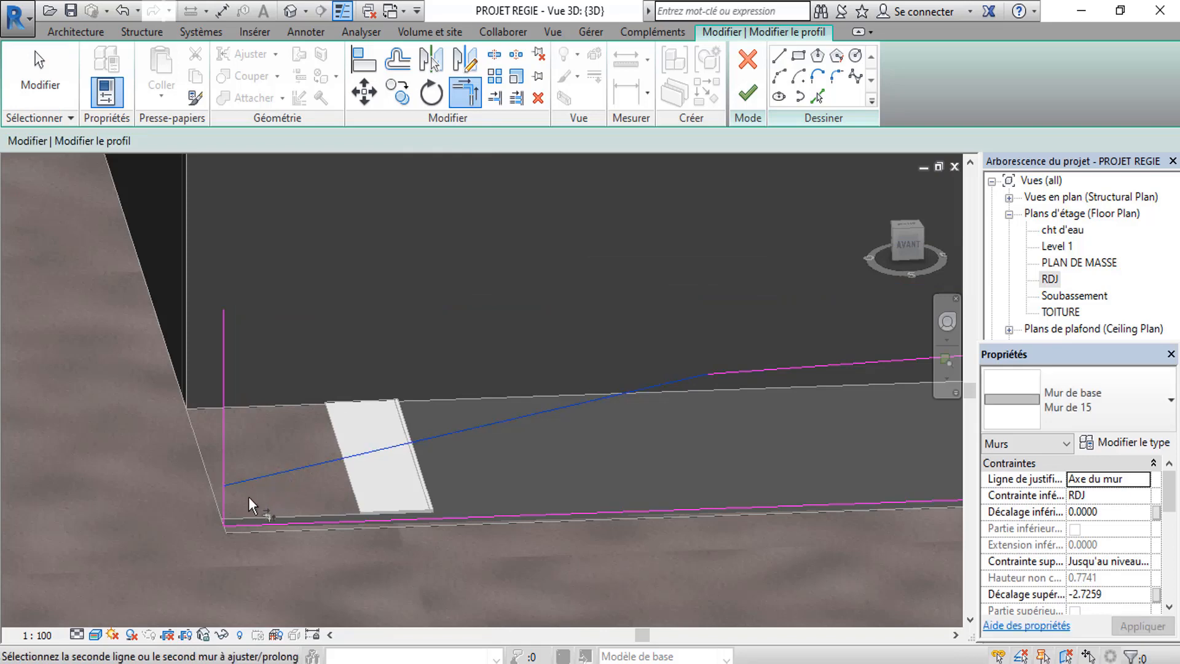
pyautogui.click(225, 499)
pyautogui.scroll(-3, 263, 436)
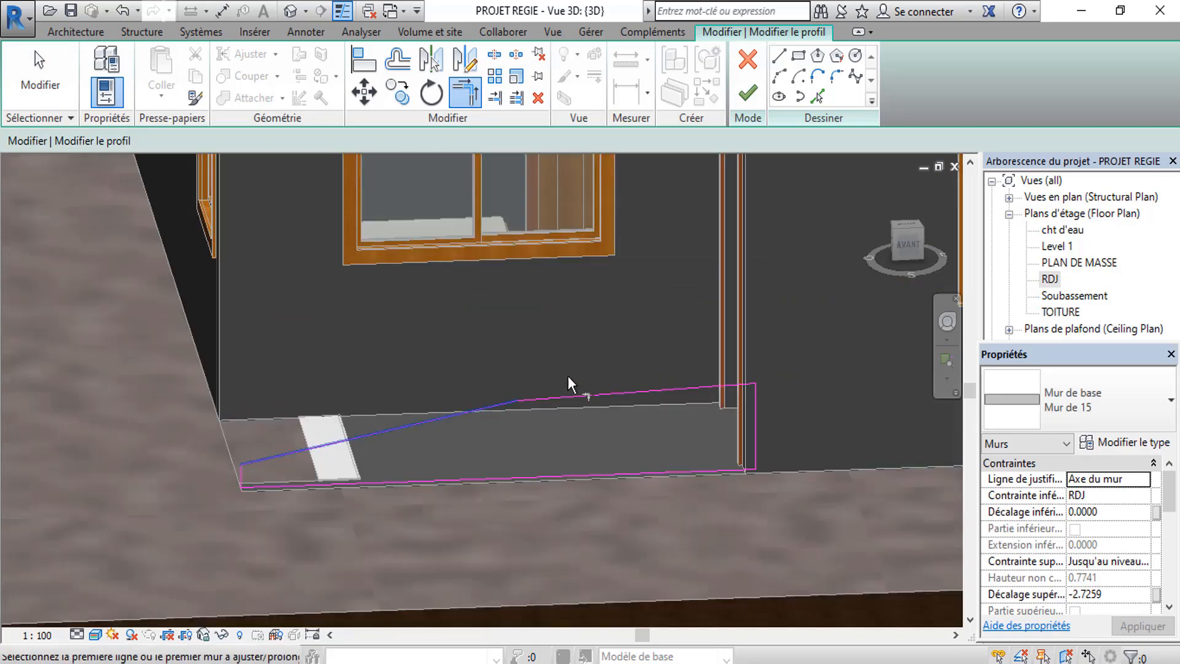
pyautogui.click(747, 93)
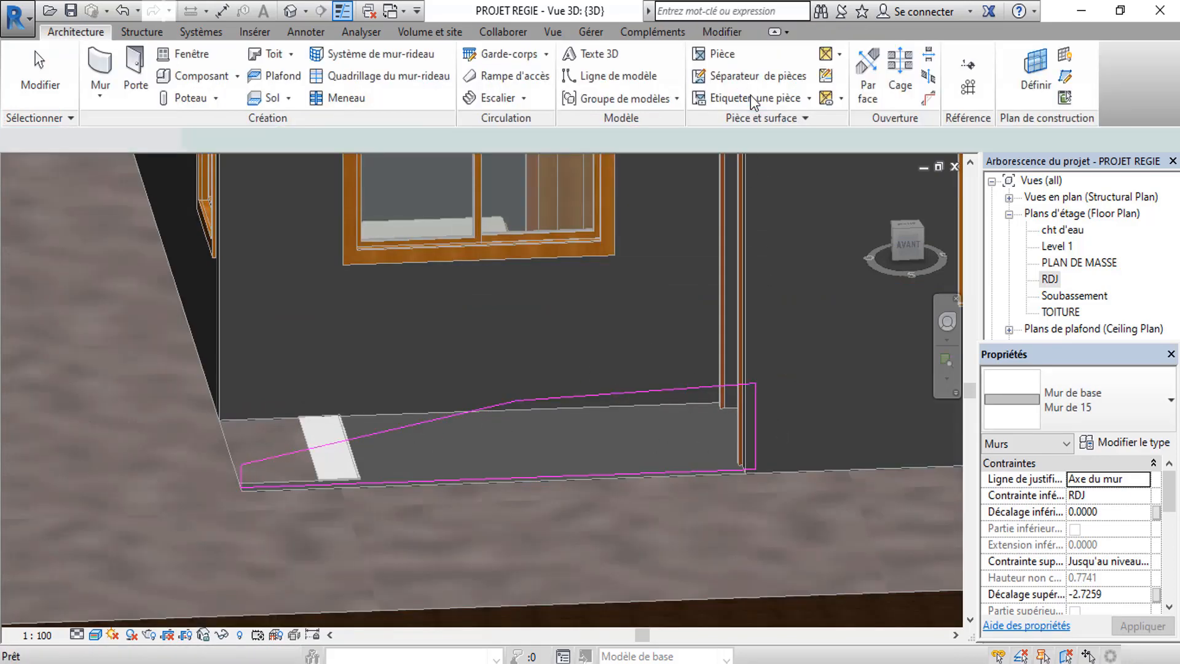
pyautogui.click(509, 543)
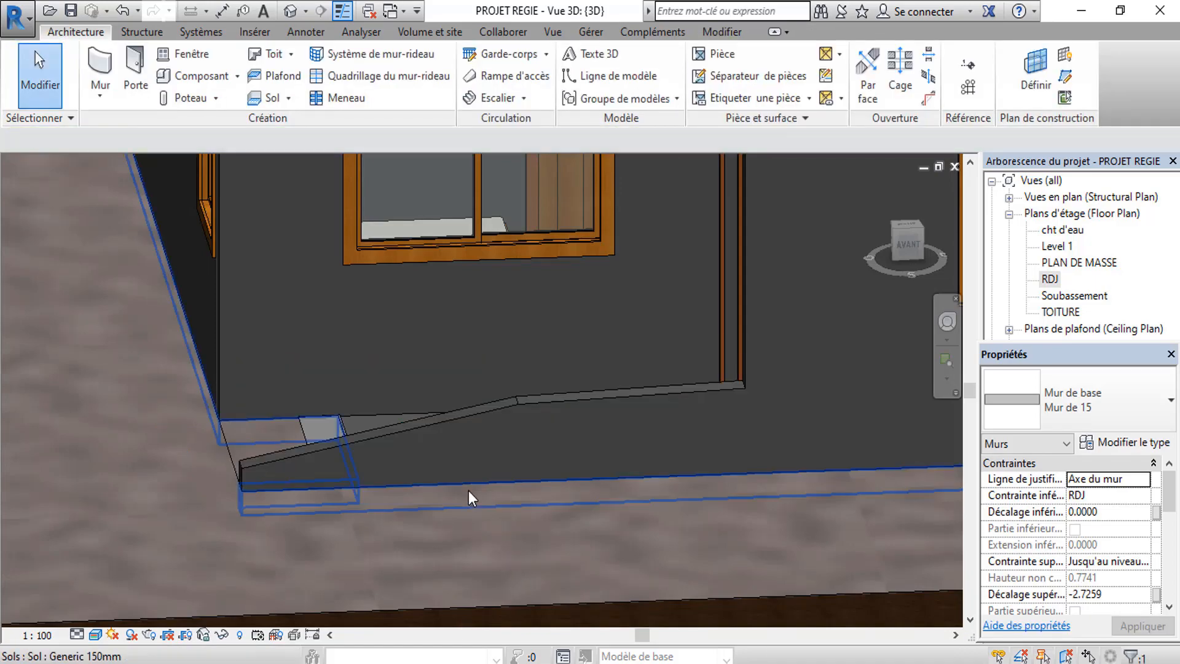
# - Check the reshaped veranda wall's end beside the door and open the RDJ floor plan
pyautogui.moveTo(468, 490); pyautogui.dragTo(461, 516, button='middle')
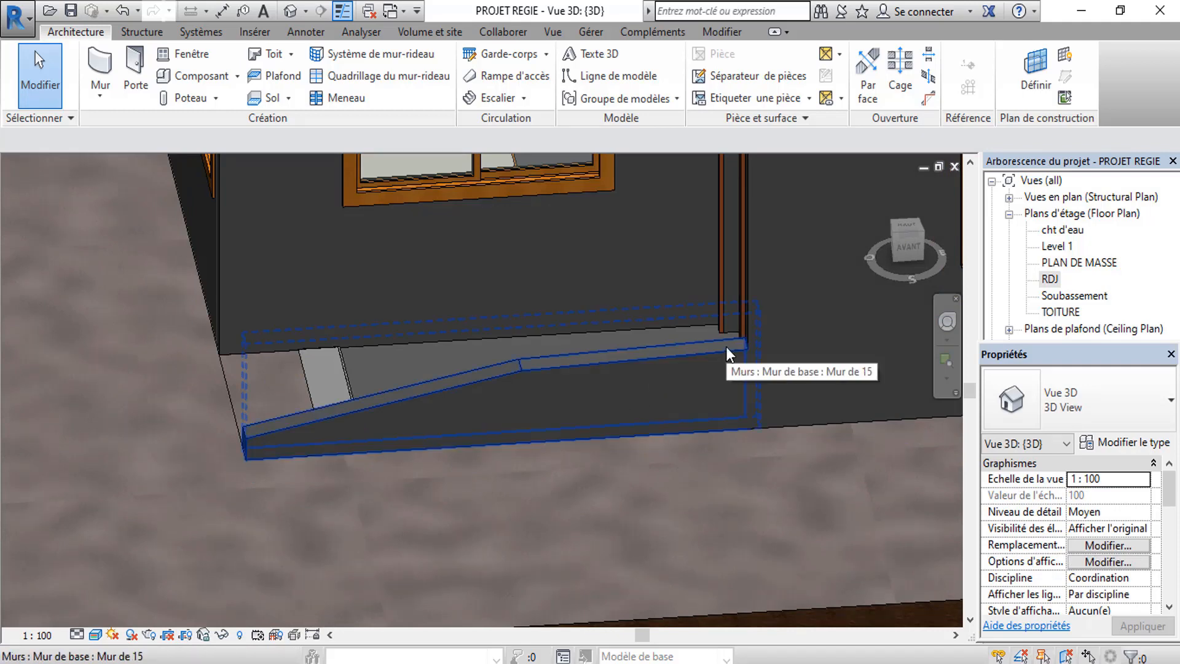
pyautogui.scroll(3, 738, 349)
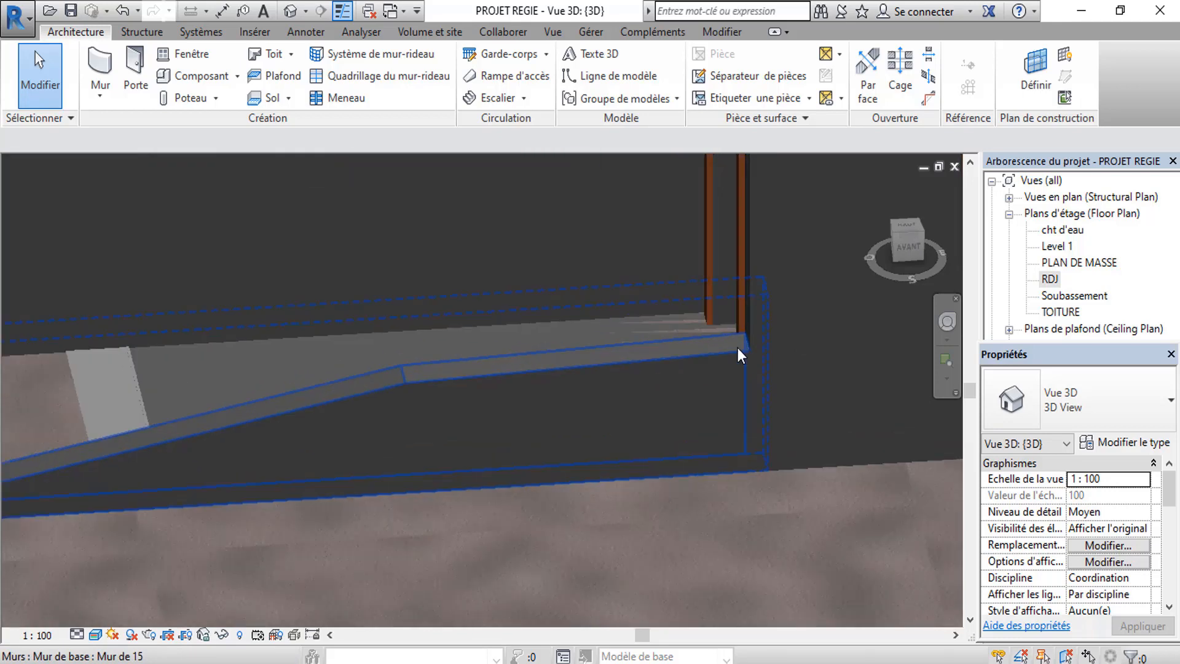
pyautogui.scroll(-2, 186, 429)
pyautogui.scroll(-2, 46, 467)
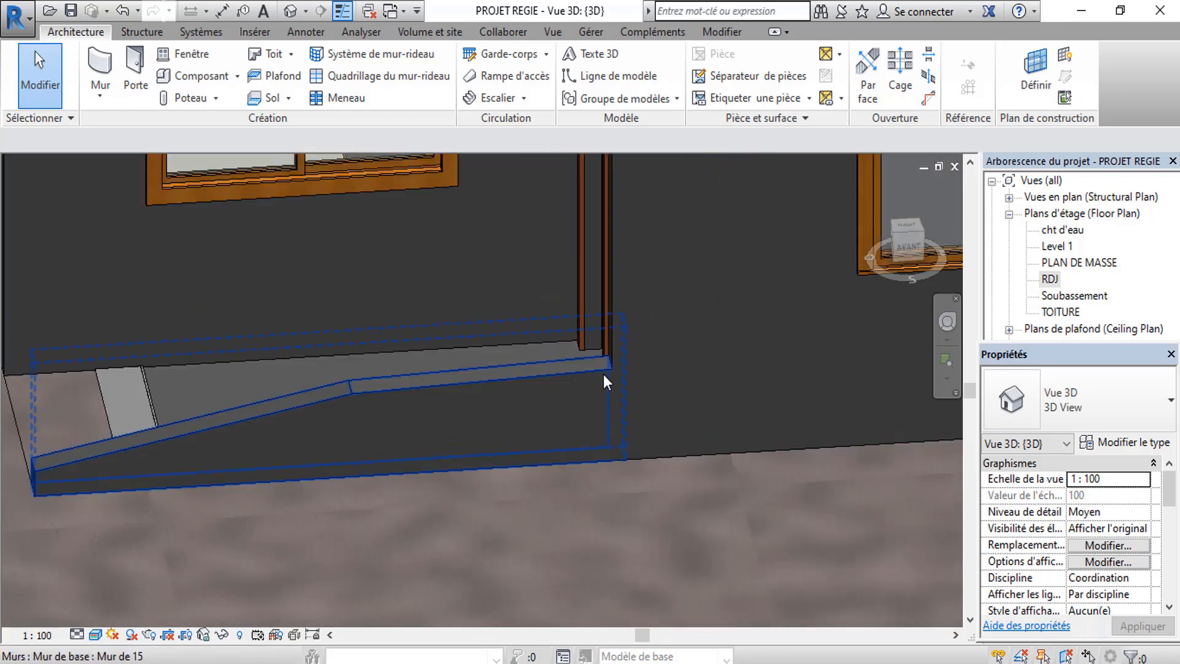
pyautogui.doubleClick(1050, 280)
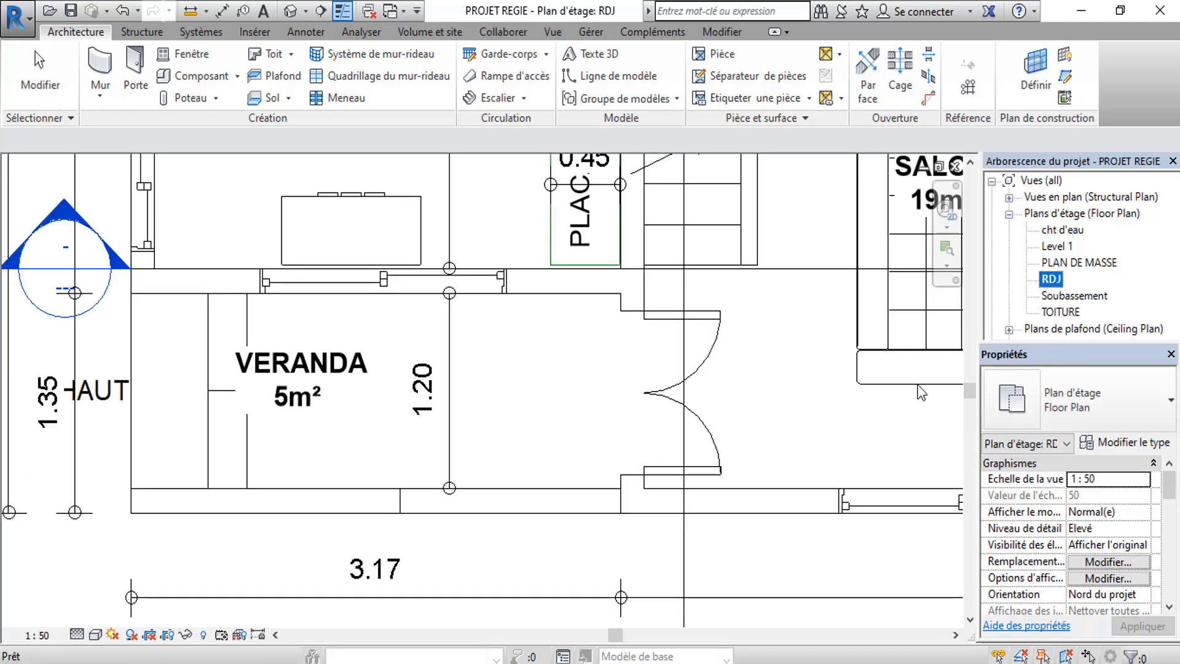
# - Start a railing on the RDJ plan and sketch its path about 3.17 m long along the centreline of the veranda's front wall
pyautogui.scroll(-3, 512, 420)
pyautogui.scroll(-1, 512, 420)
pyautogui.scroll(2, 473, 469)
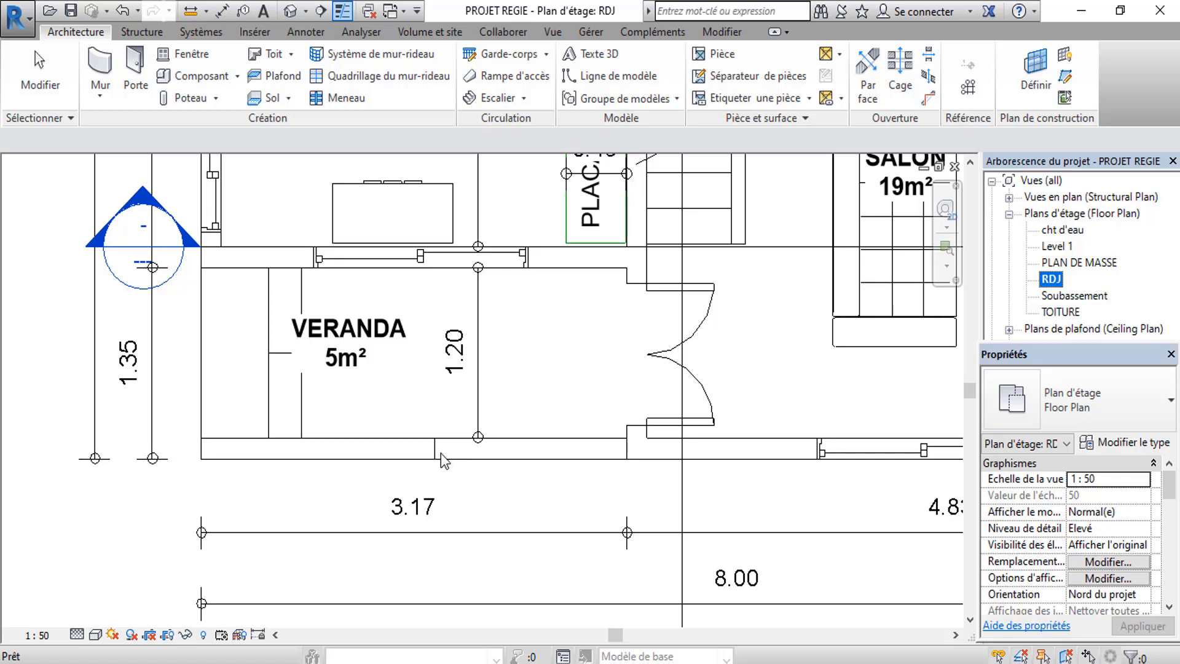
pyautogui.scroll(-1, 474, 461)
pyautogui.scroll(-1, 473, 462)
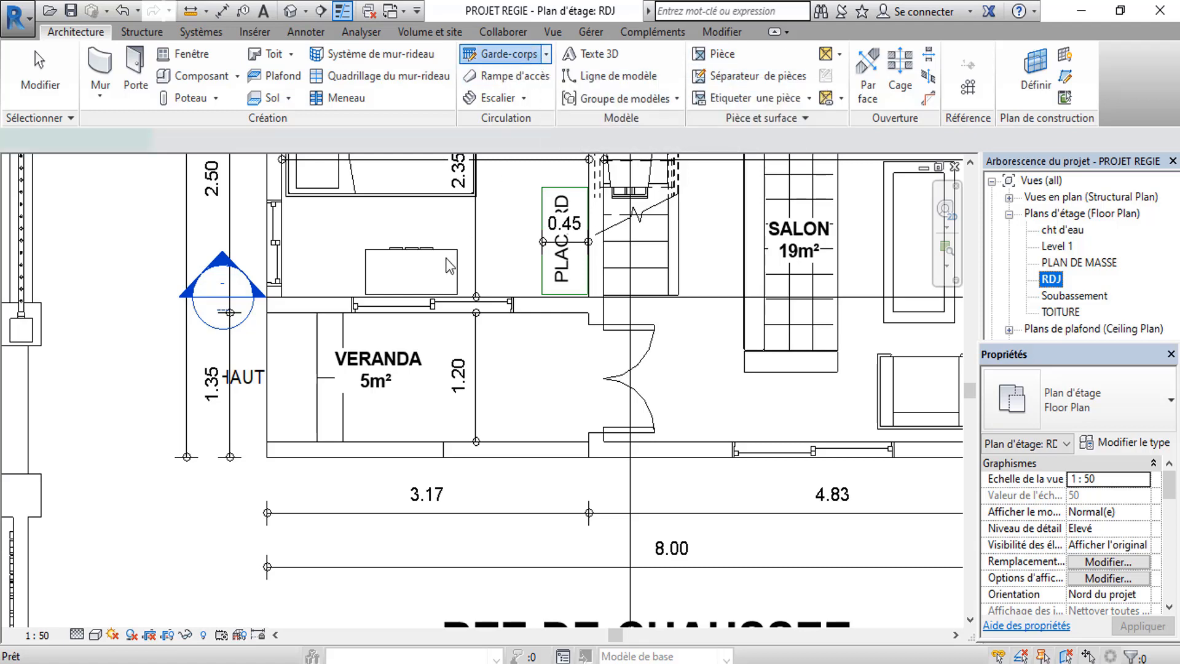
pyautogui.click(500, 55)
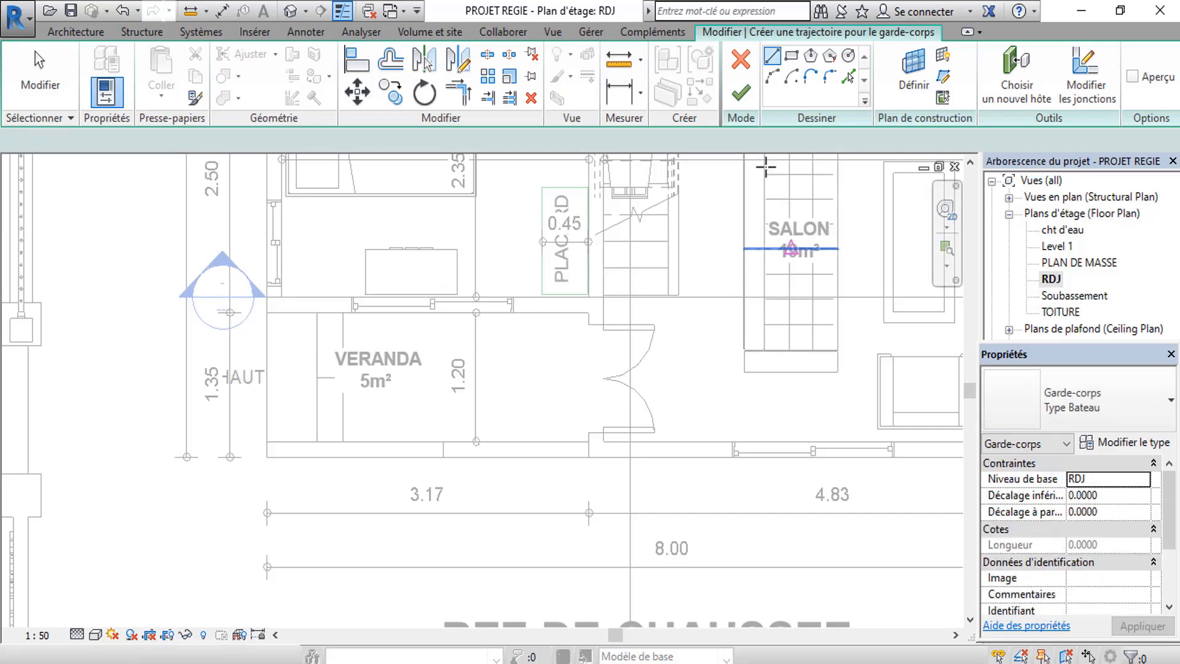
pyautogui.scroll(3, 540, 430)
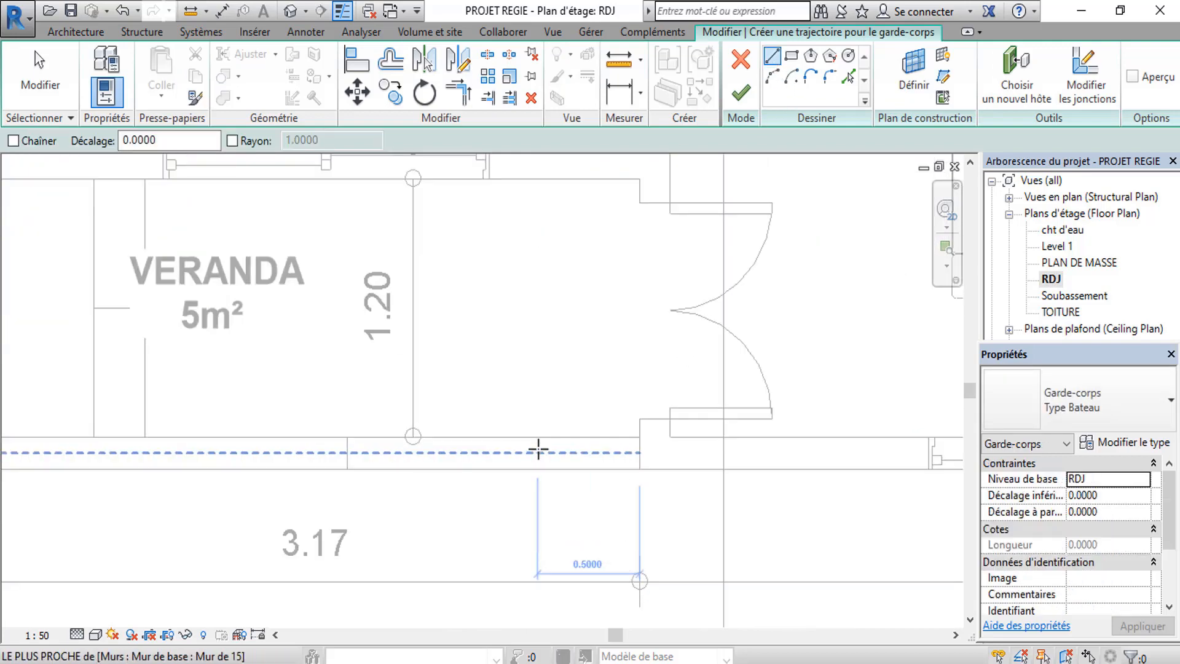
pyautogui.scroll(-1, 538, 450)
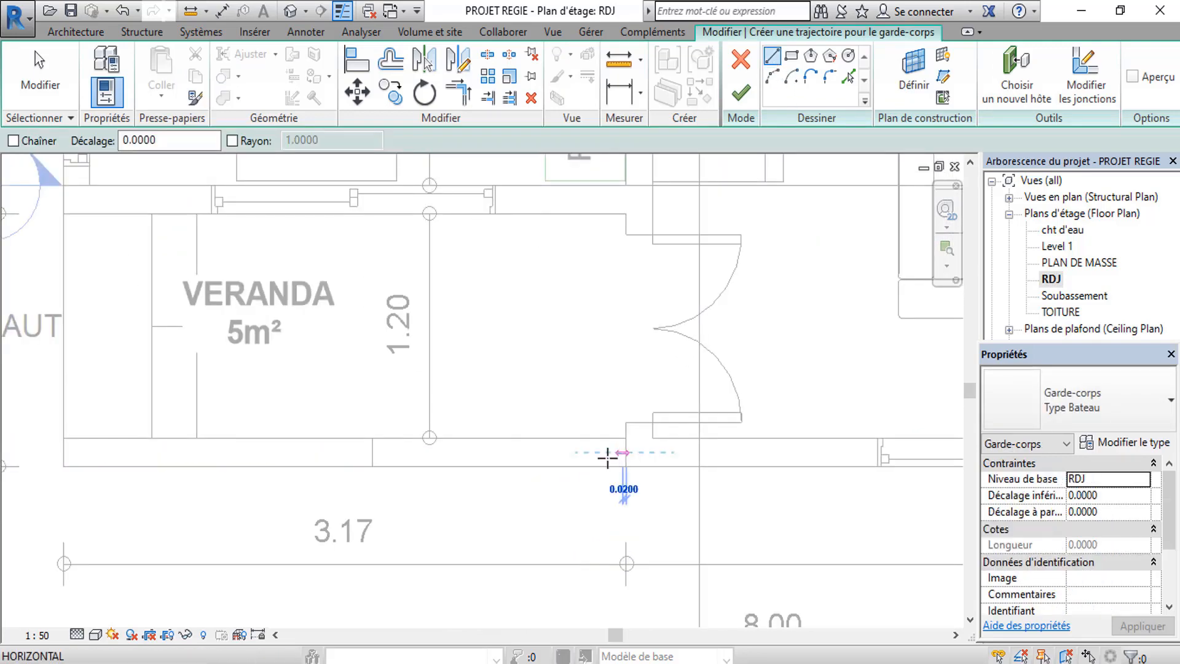
pyautogui.click(65, 452)
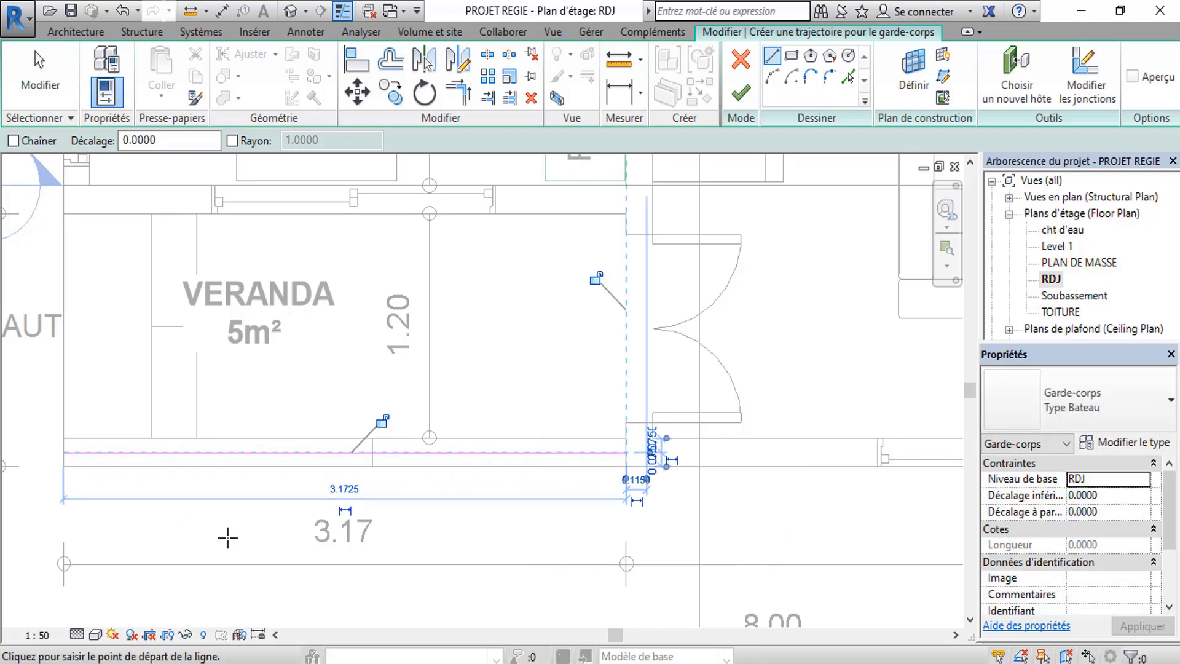
# - Switch to the 3D view to check the path along the veranda wall and finish the railing sketch
pyautogui.click(290, 11)
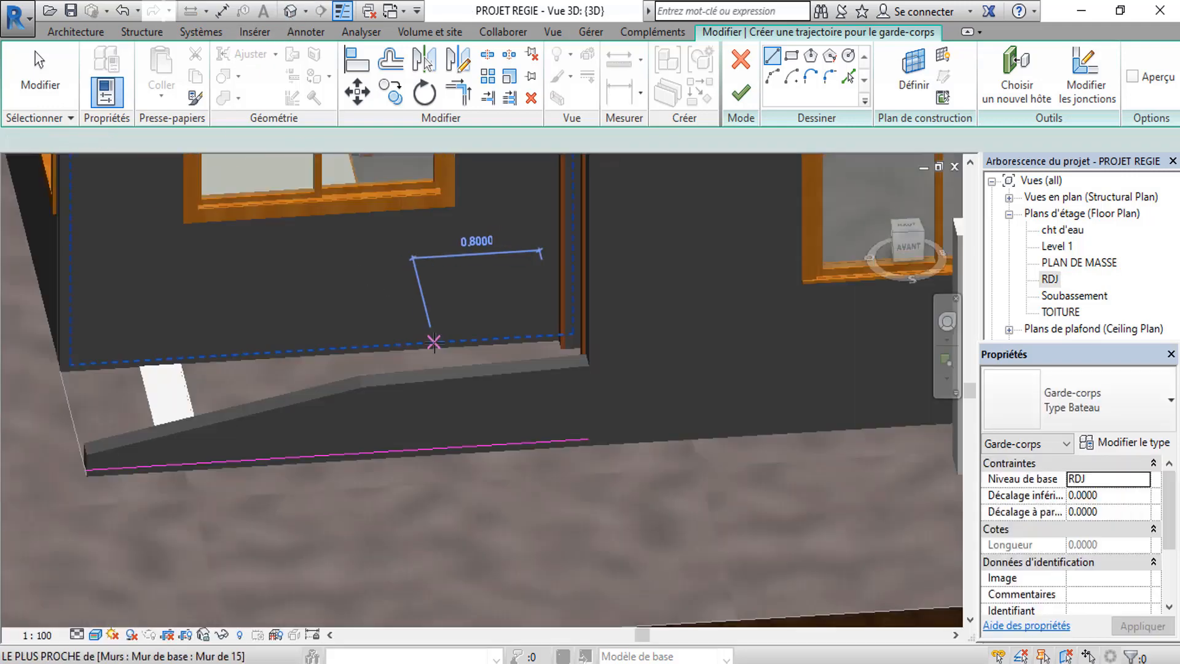
pyautogui.scroll(5, 403, 448)
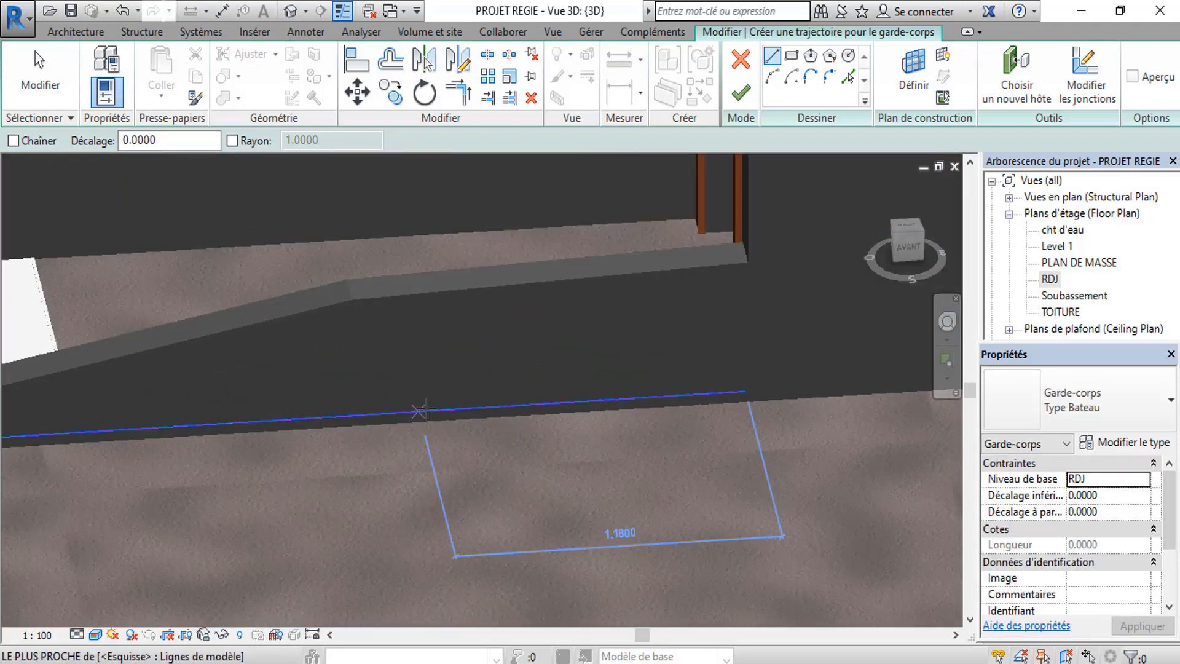
pyautogui.scroll(-3, 381, 403)
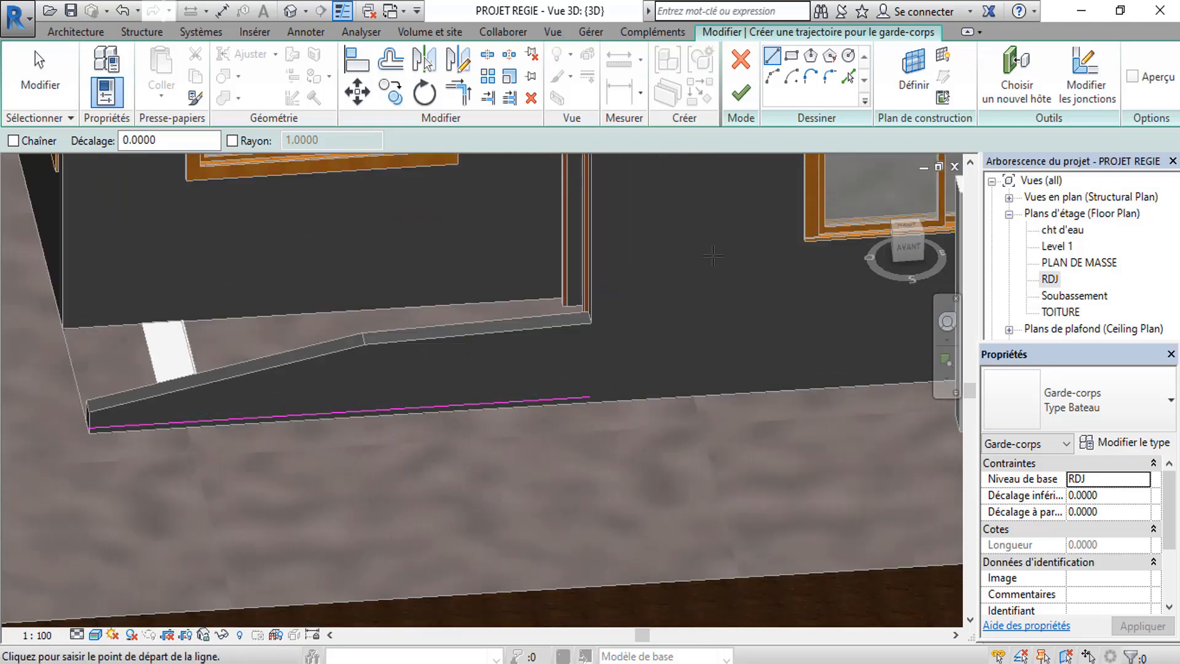
pyautogui.click(738, 99)
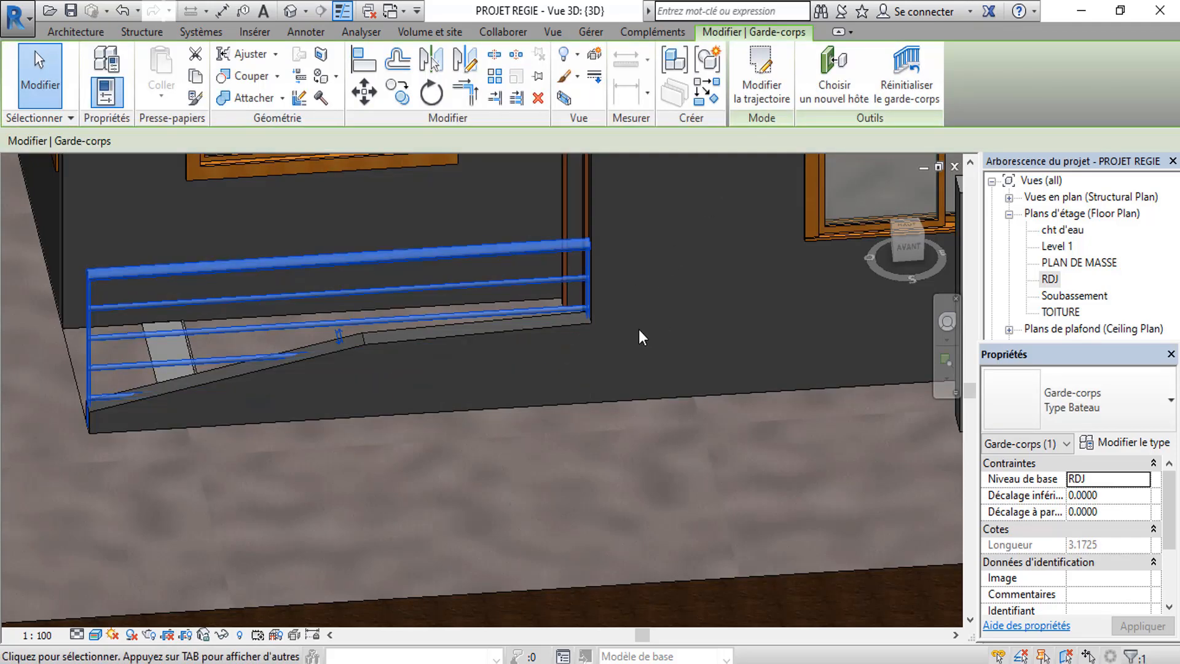
# - Assign the sloped veranda wall as the new host of the railing
pyautogui.scroll(2, 203, 389)
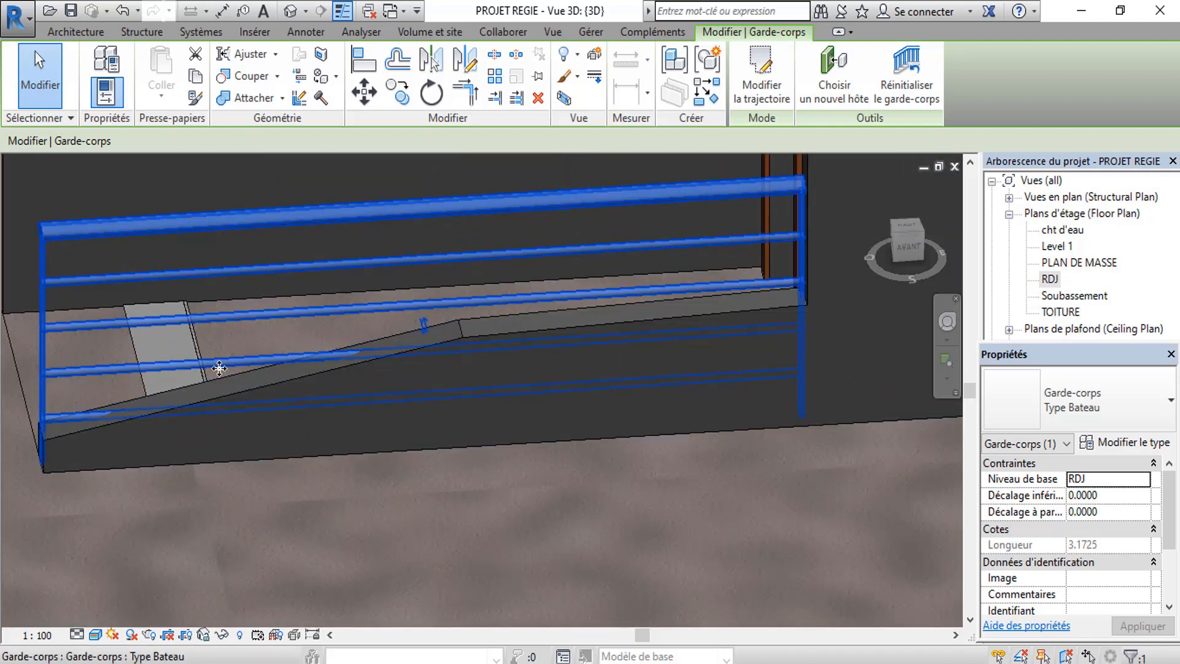
pyautogui.scroll(-1, 527, 383)
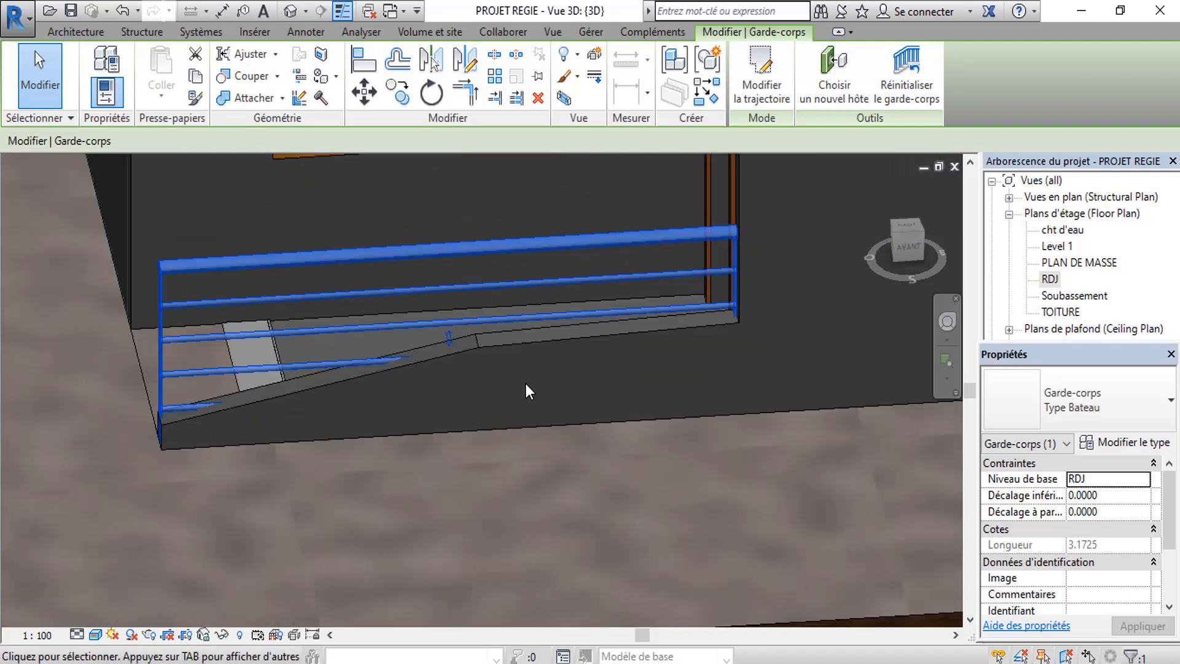
pyautogui.click(836, 92)
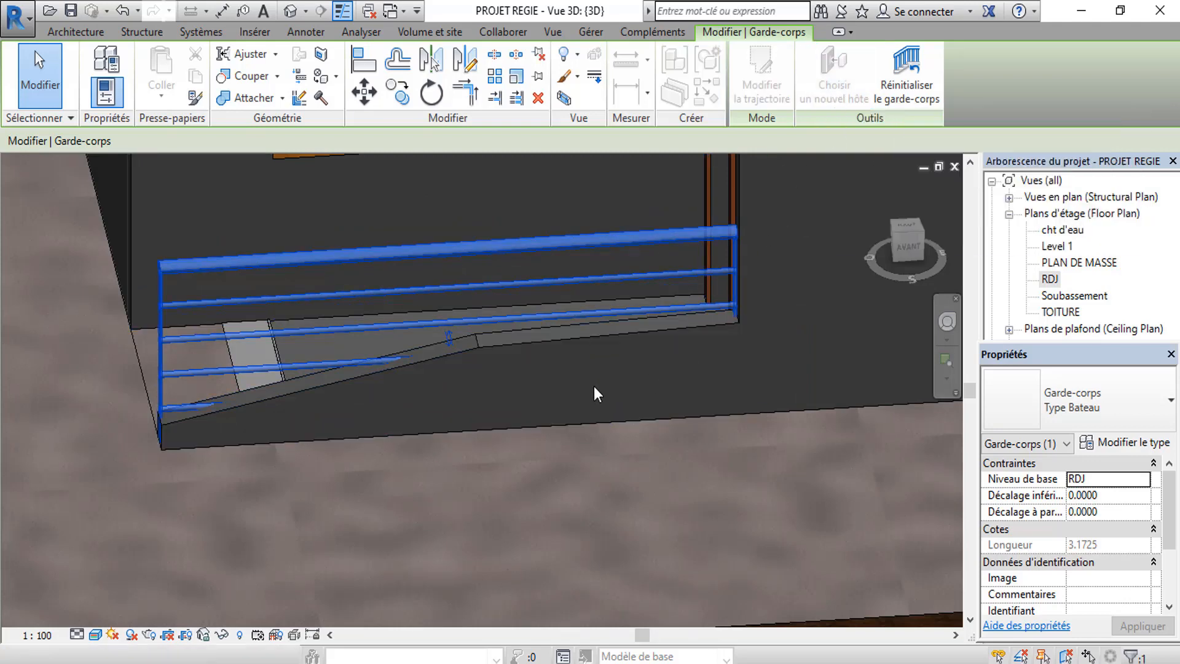
pyautogui.click(483, 340)
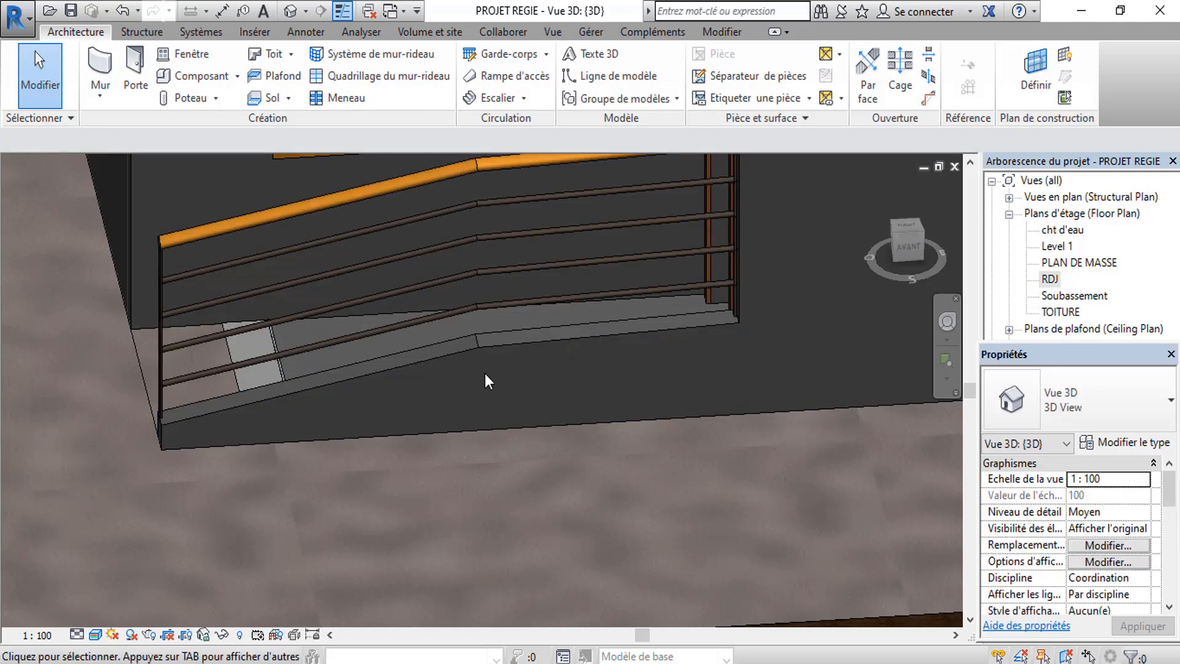
# - Examine how the railing follows the bent top of the veranda wall, up close and in the context of the whole house and site
pyautogui.scroll(-4, 485, 373)
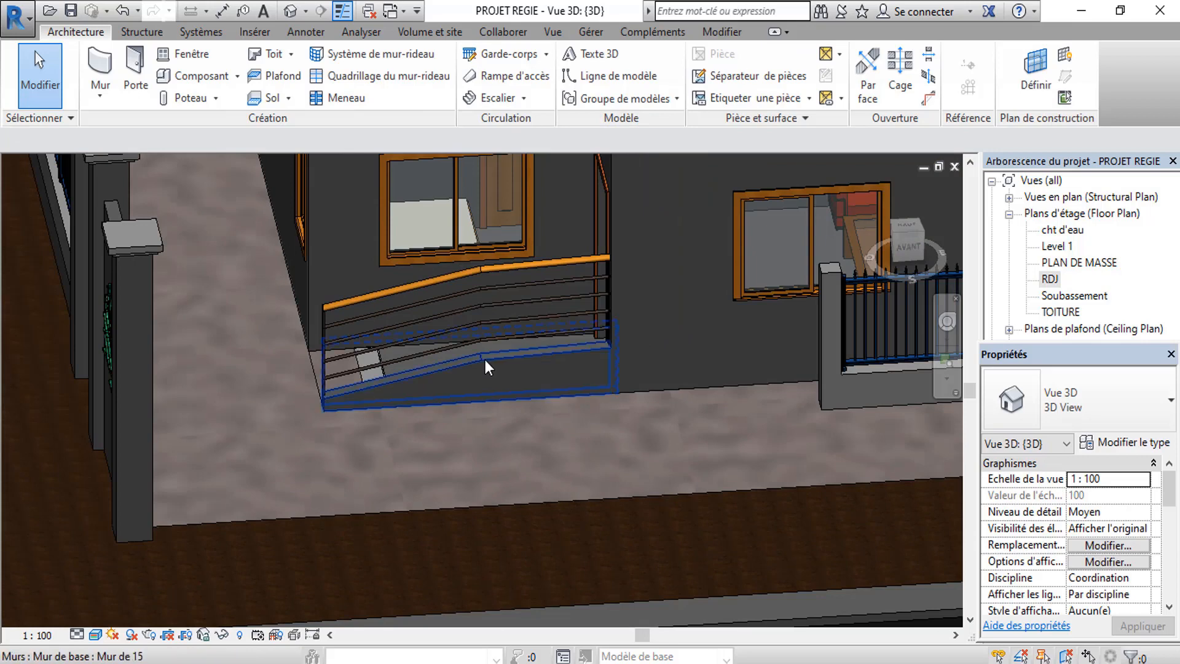
pyautogui.scroll(2, 485, 359)
pyautogui.scroll(2, 485, 356)
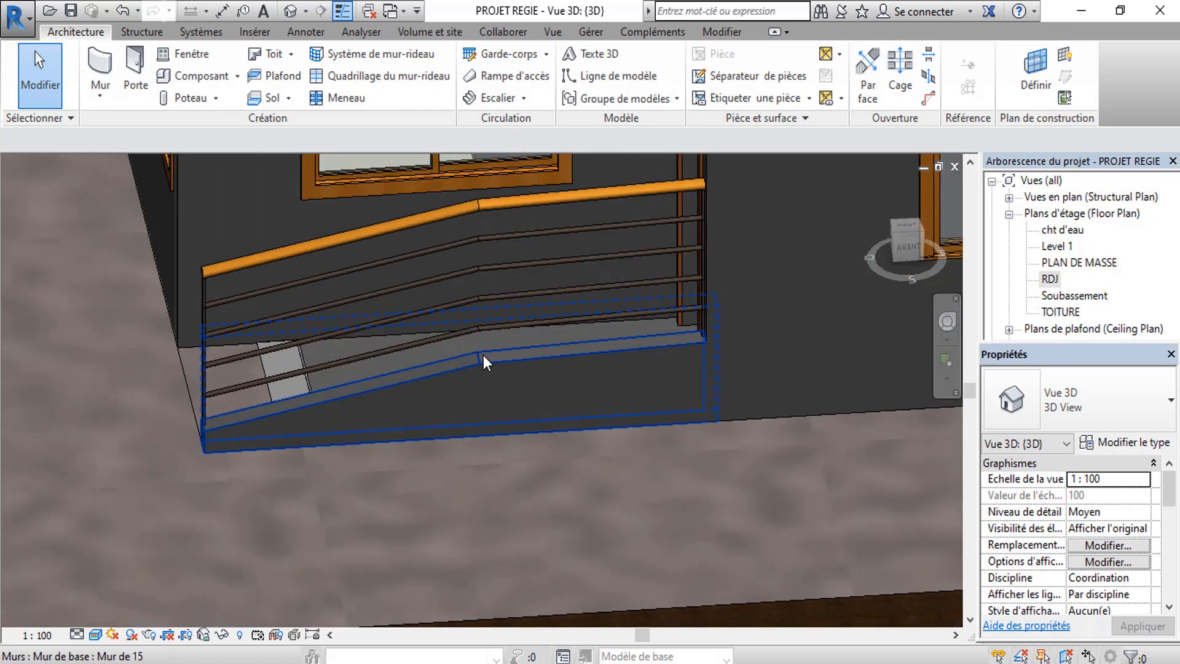
pyautogui.scroll(-3, 483, 355)
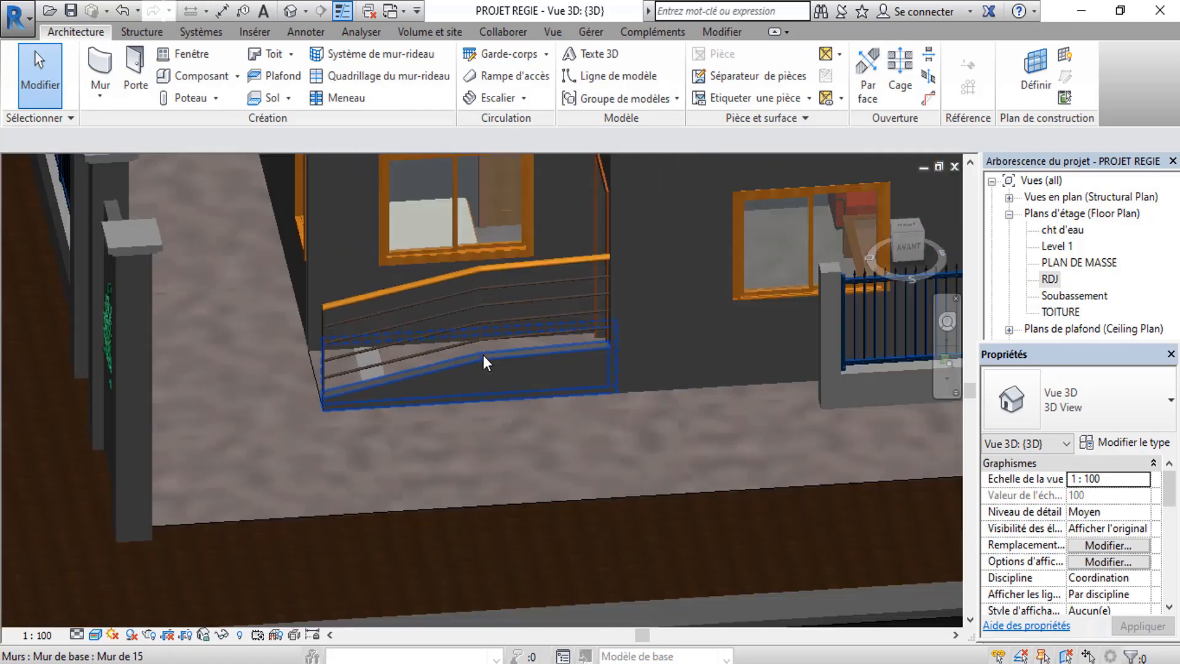
pyautogui.scroll(-4, 497, 444)
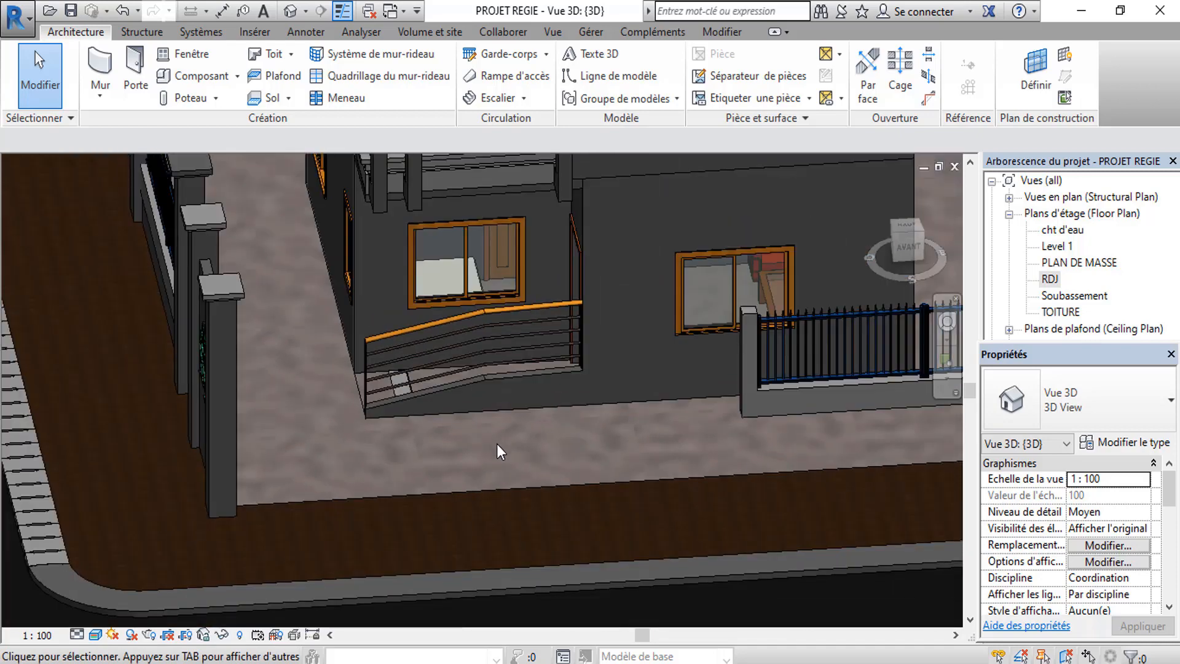
pyautogui.scroll(3, 467, 393)
pyautogui.scroll(-2, 487, 497)
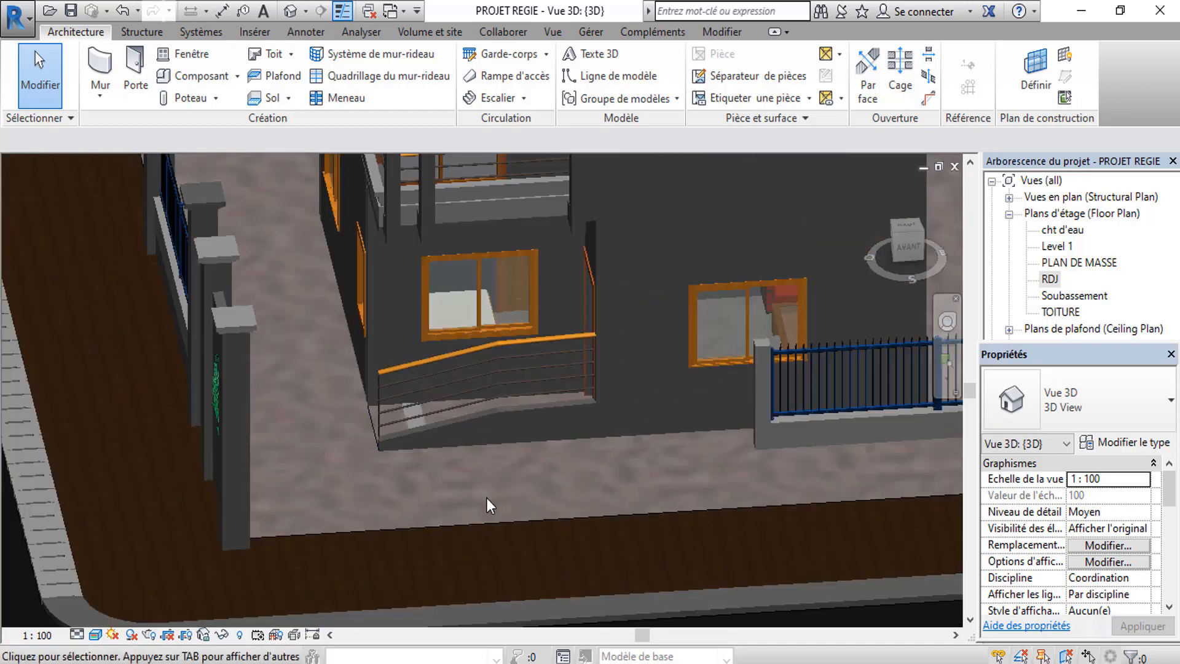
pyautogui.scroll(3, 483, 473)
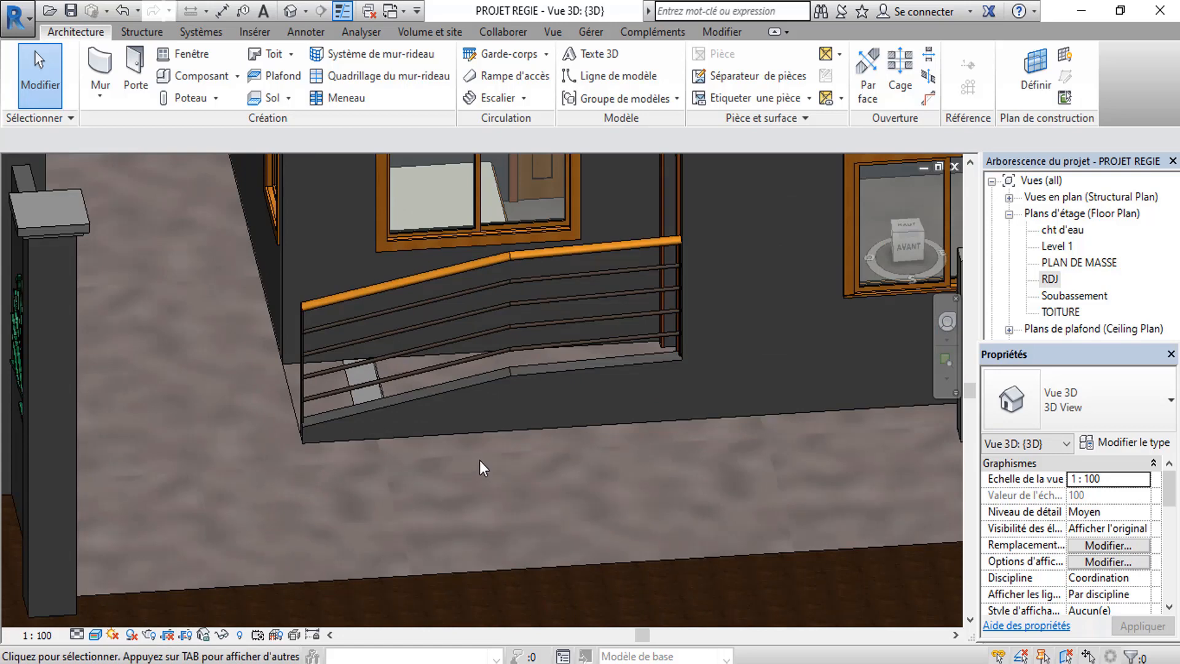
pyautogui.scroll(-3, 468, 437)
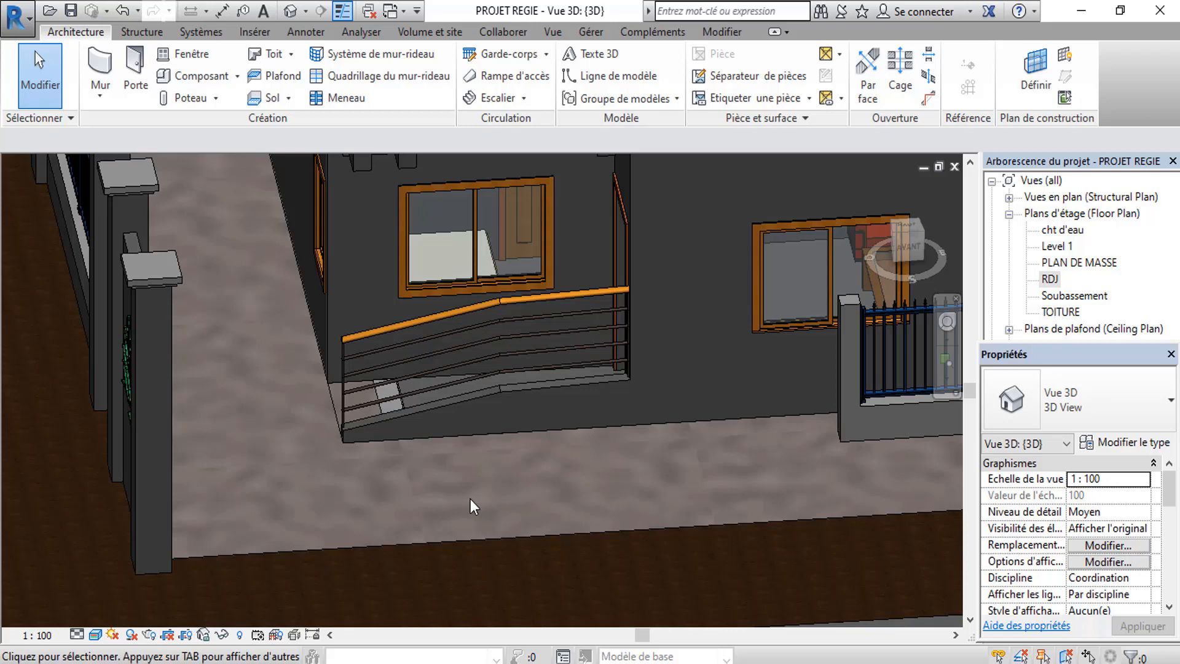
pyautogui.scroll(-5, 506, 330)
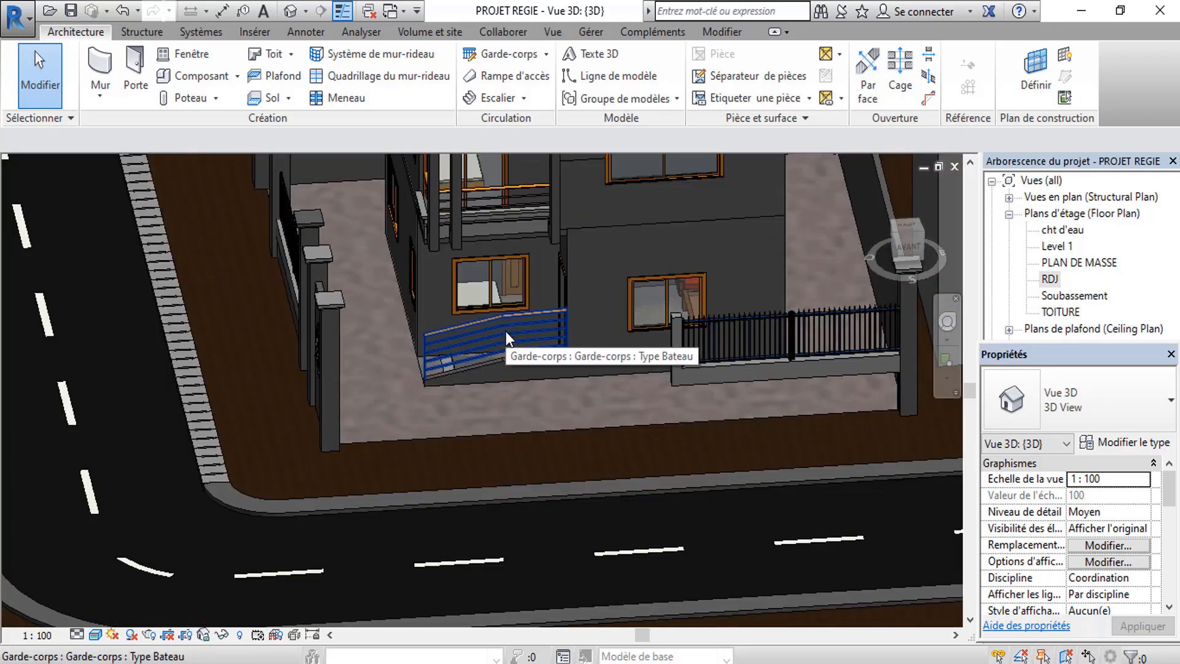
pyautogui.scroll(-4, 505, 331)
pyautogui.scroll(-2, 513, 461)
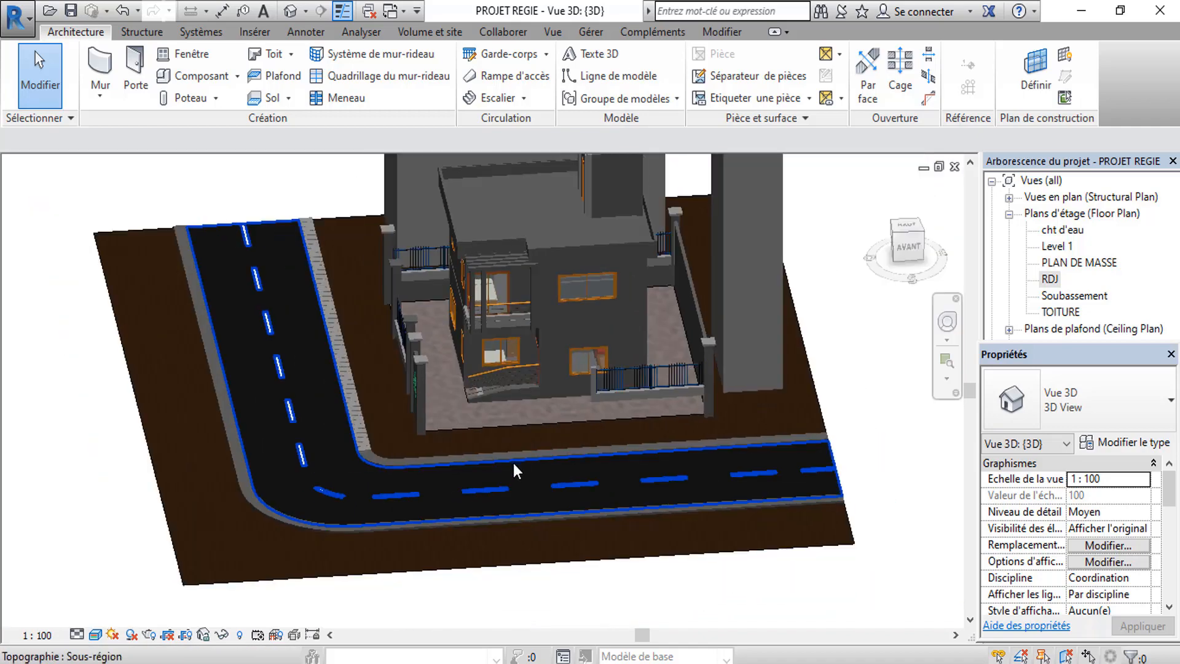
pyautogui.scroll(-4, 514, 462)
pyautogui.keyDown('shift'); pyautogui.moveTo(514, 455); pyautogui.dragTo(490, 481, button='middle'); pyautogui.keyUp('shift')
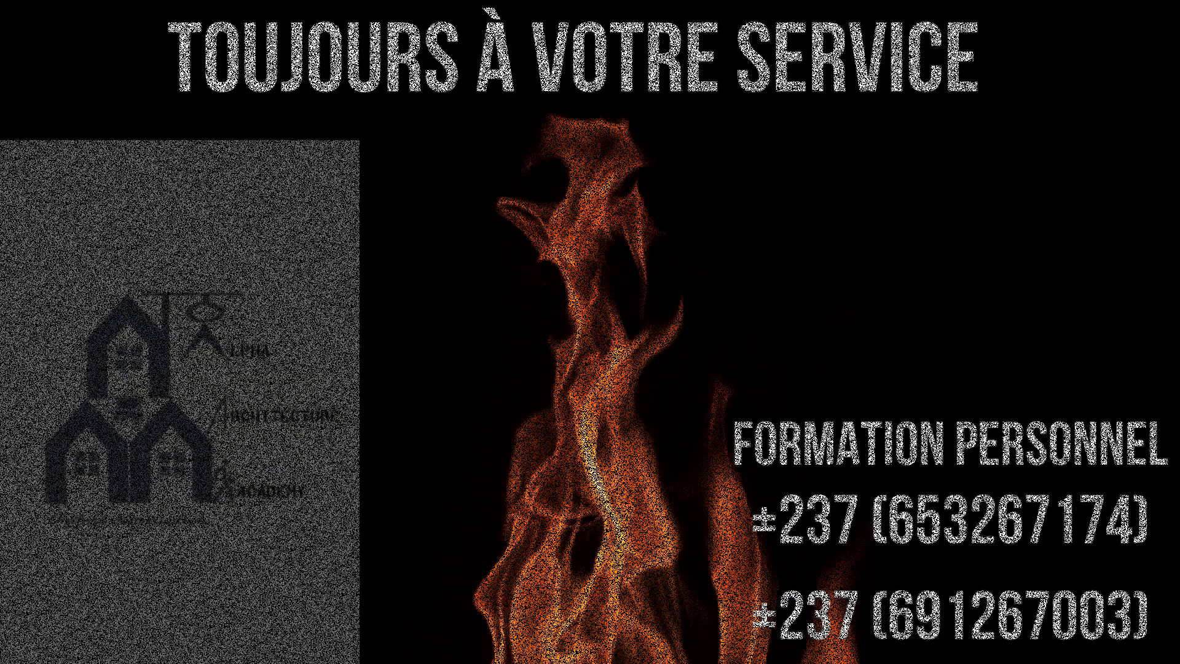